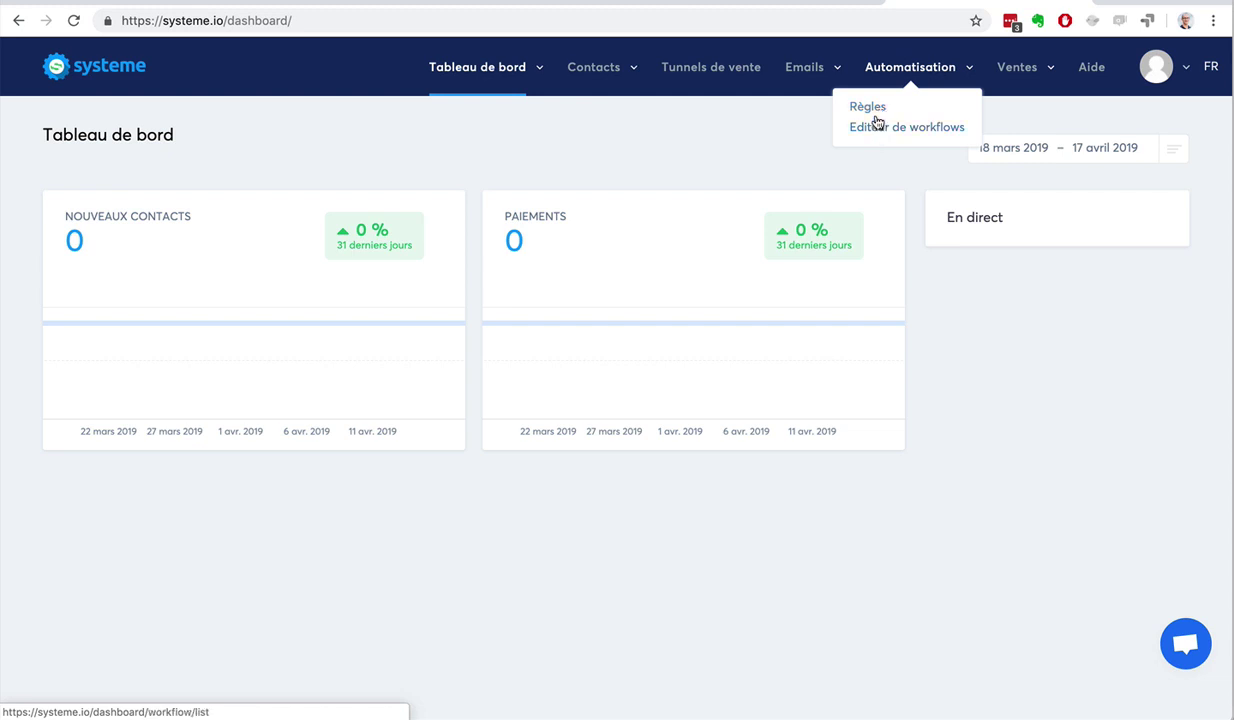
Open the automation rules list and review the trigger types offered in its filter
click(872, 109)
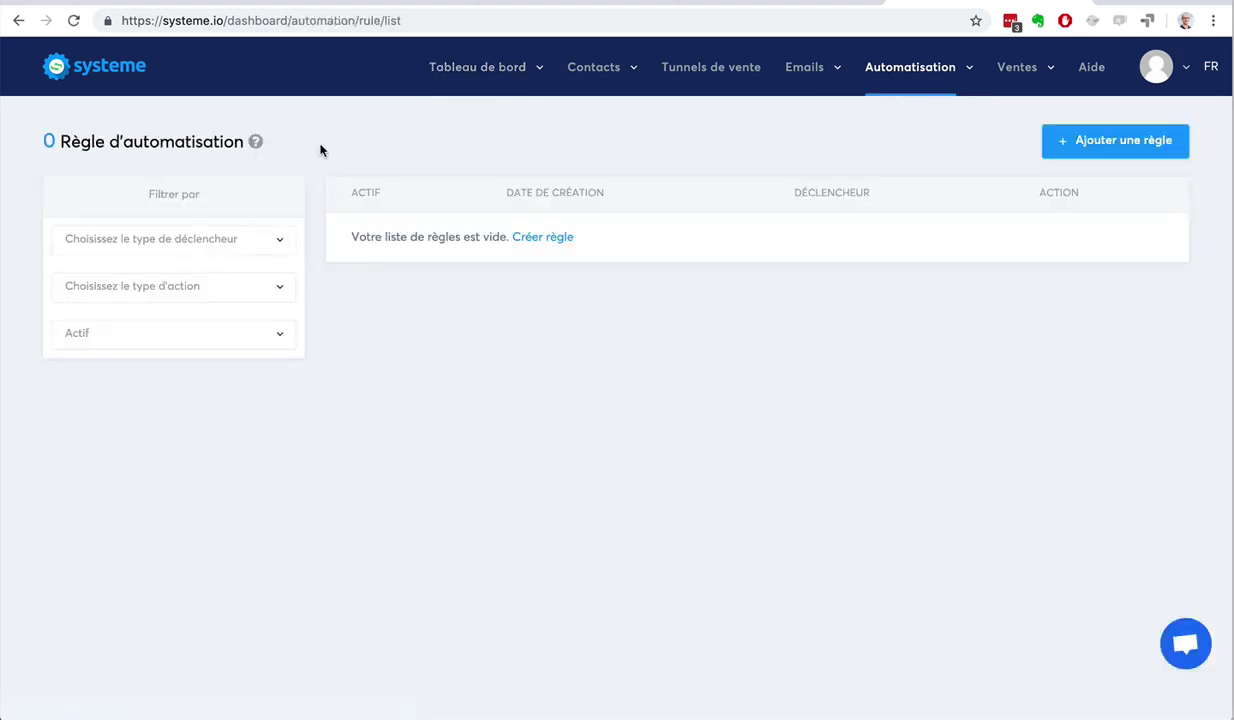
click(186, 240)
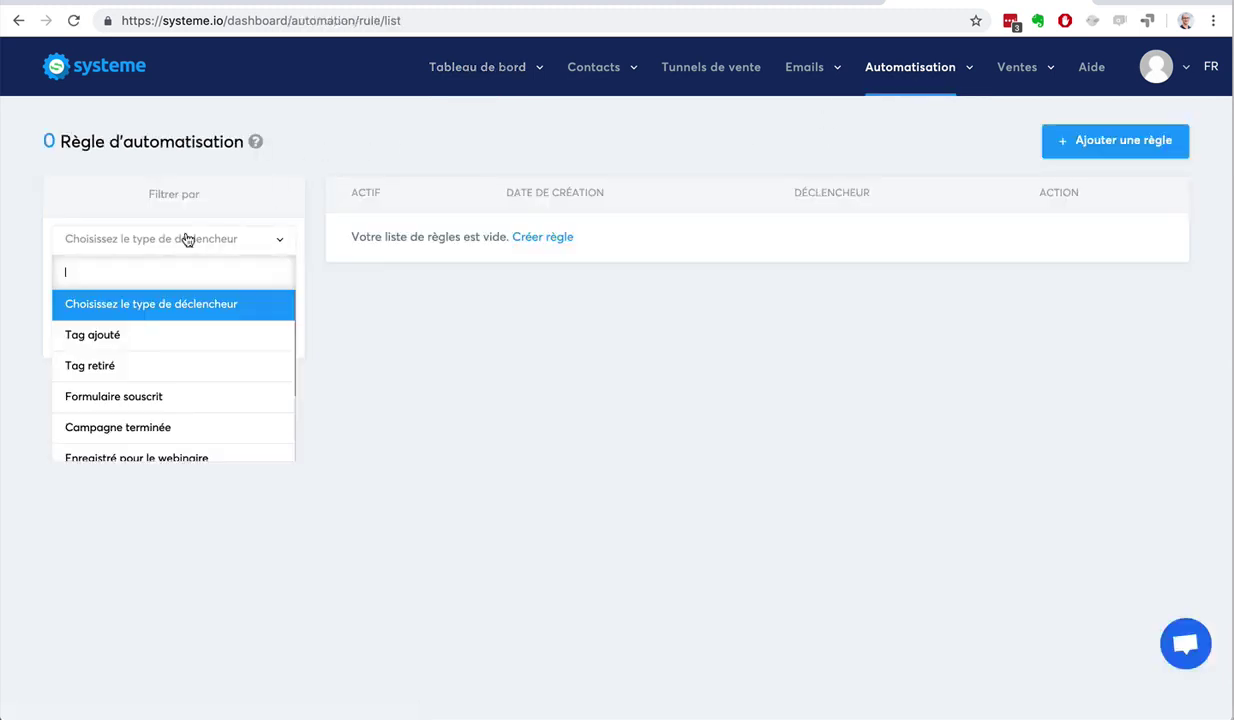
scroll(166, 397, down, 2)
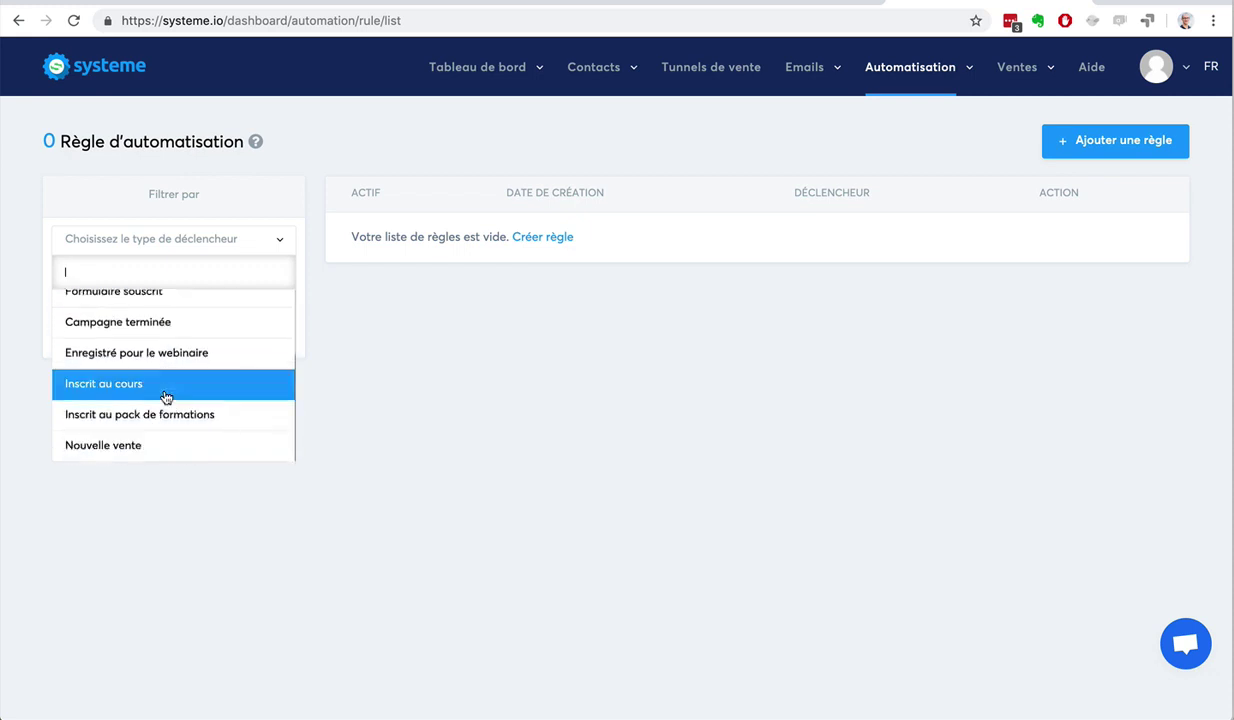
click(340, 386)
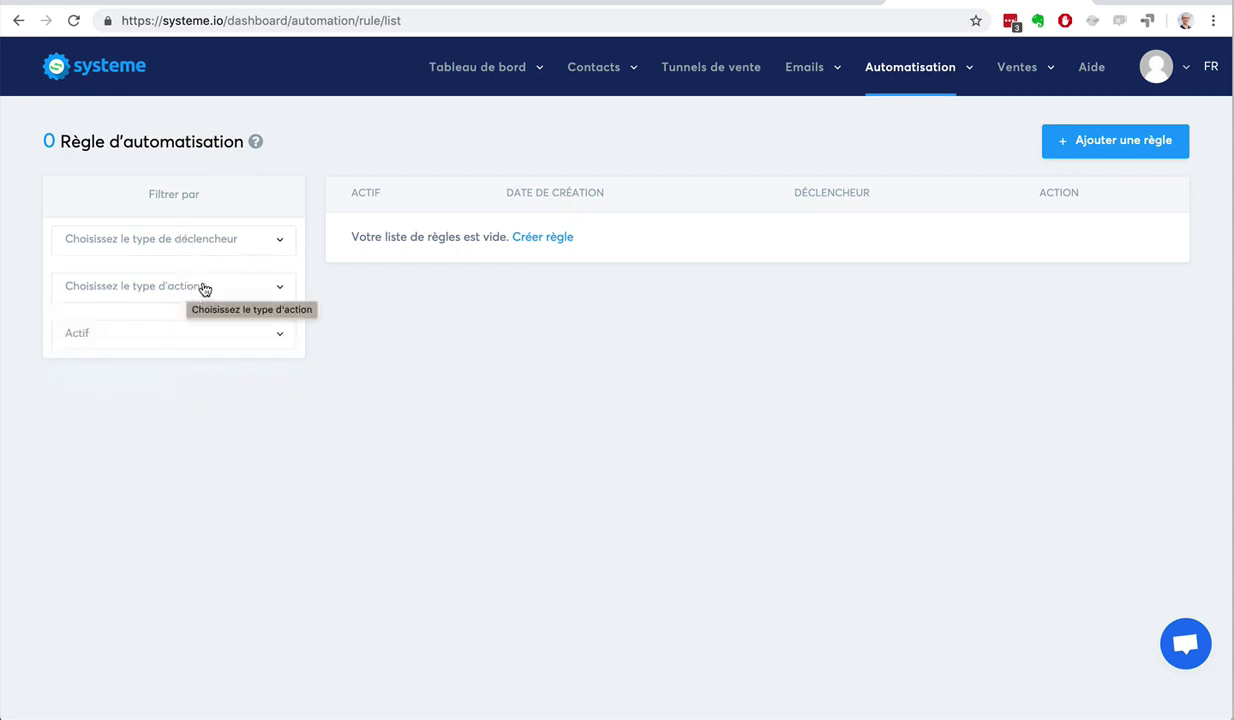
Start a new automation rule with the trigger Formulaire souscrit set to the funnel step "Génération d'audience: Formulaire de blog"
click(1081, 146)
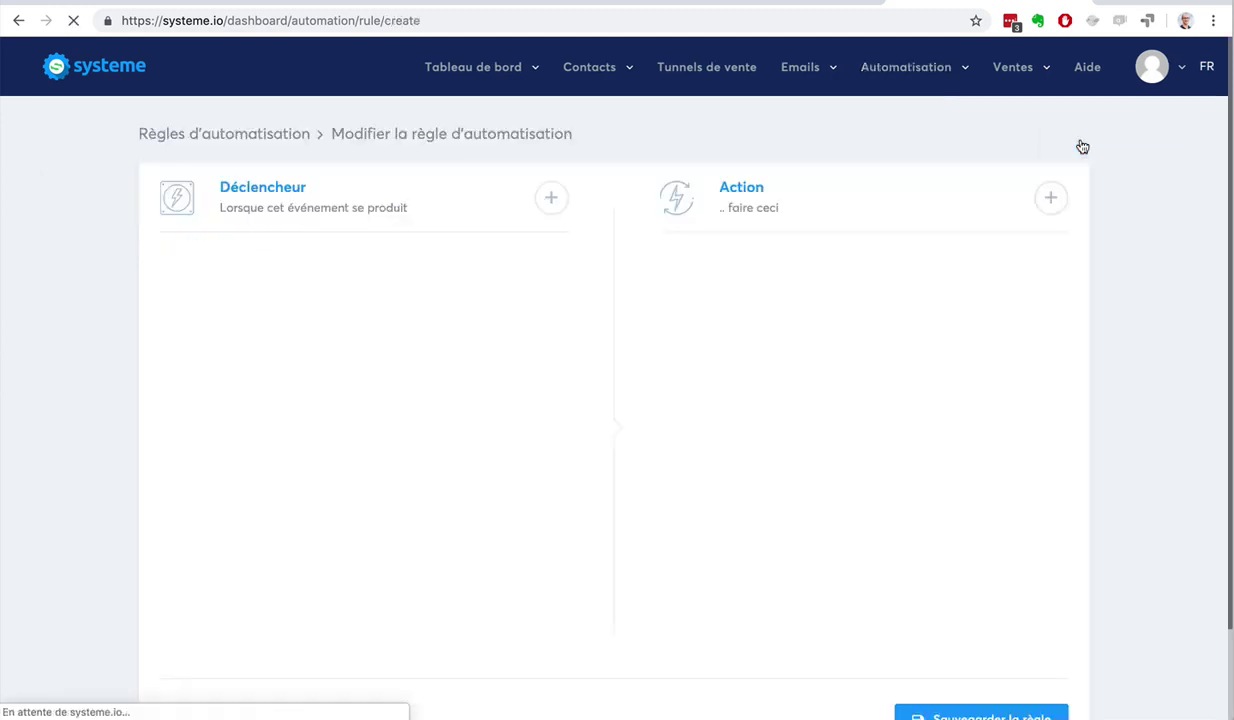
click(549, 198)
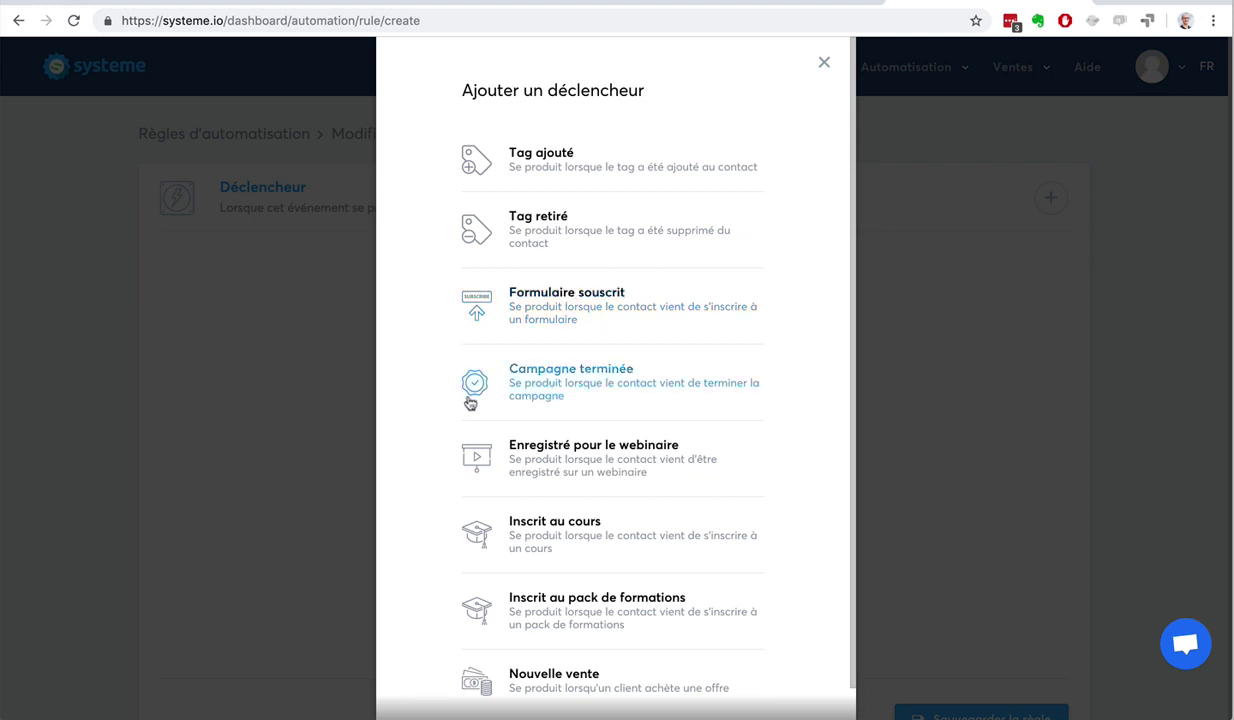
scroll(466, 403, down, 1)
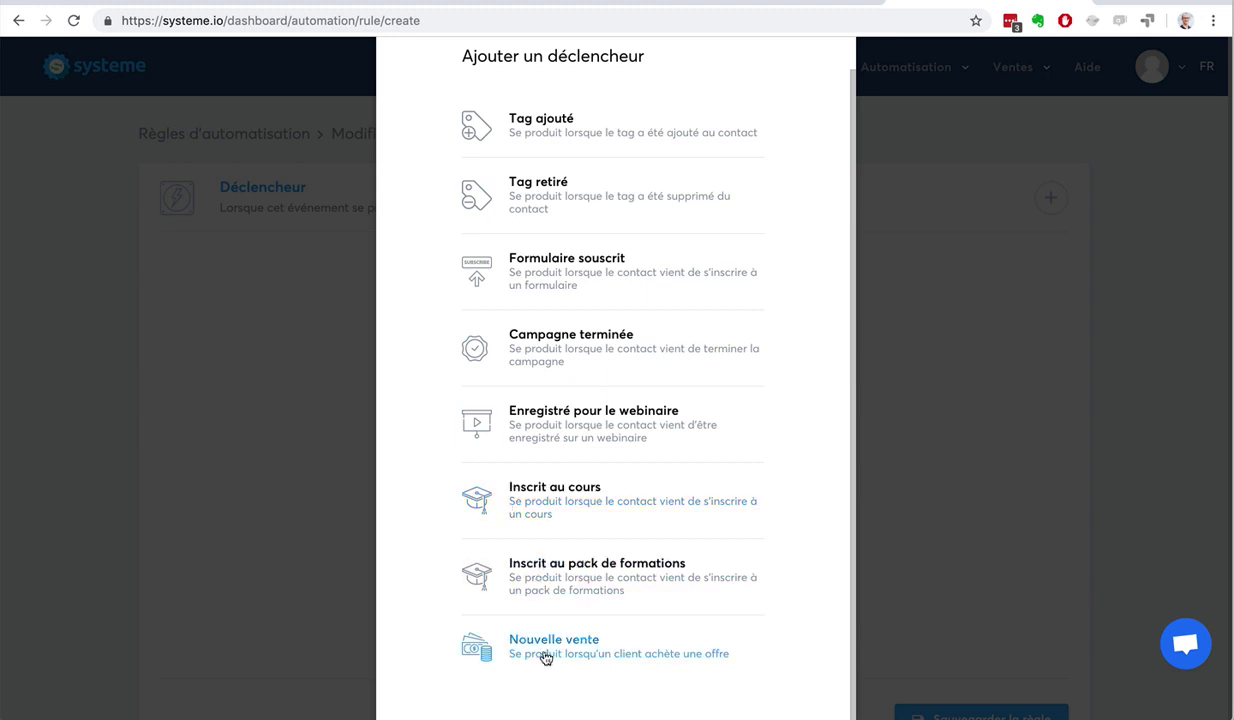
click(573, 270)
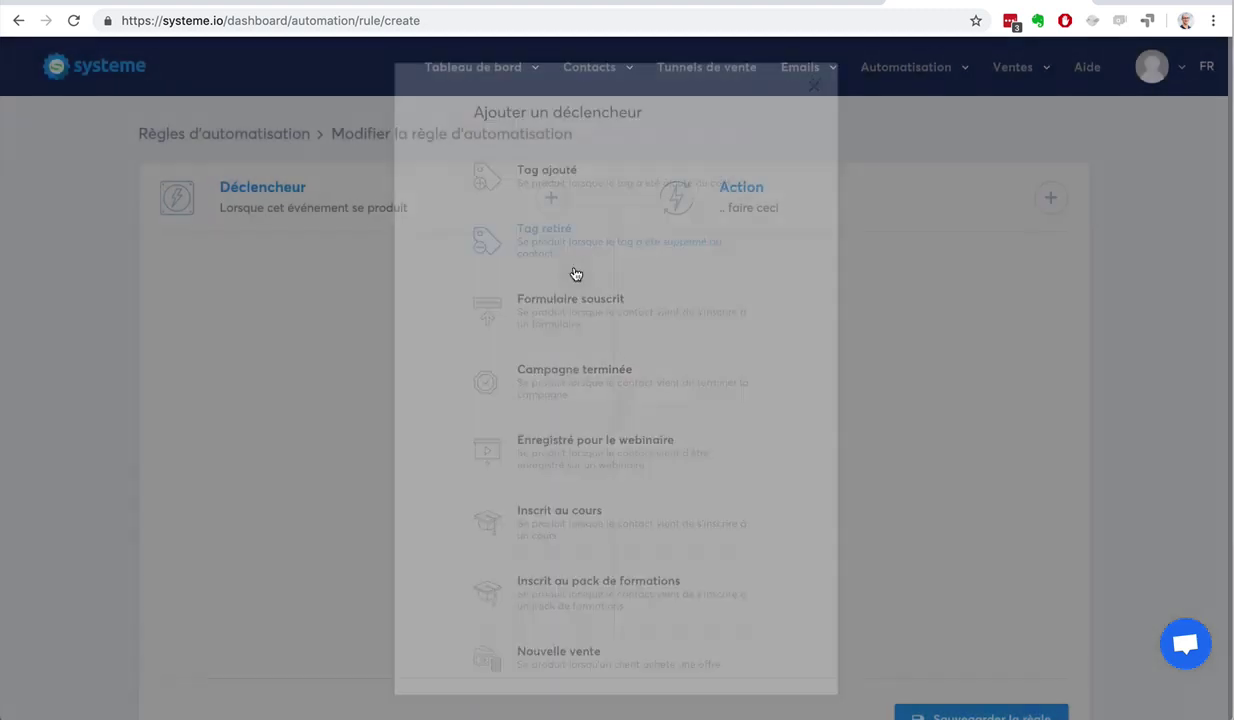
click(435, 342)
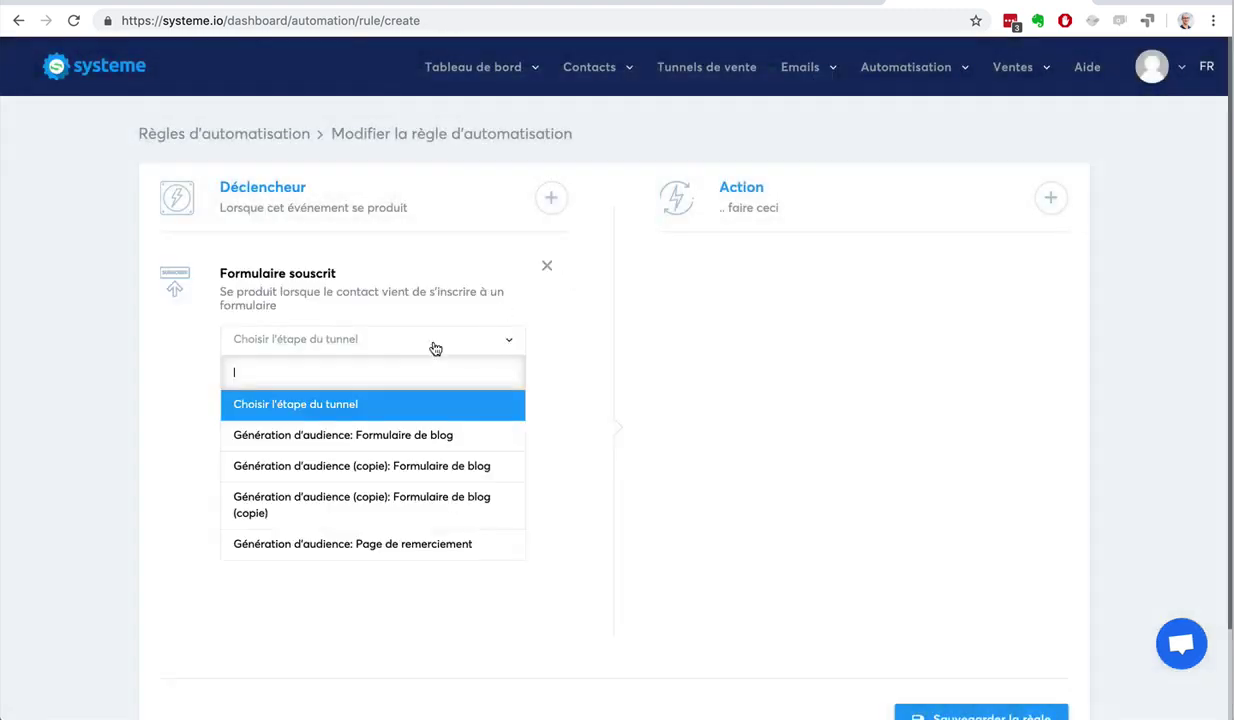
click(423, 434)
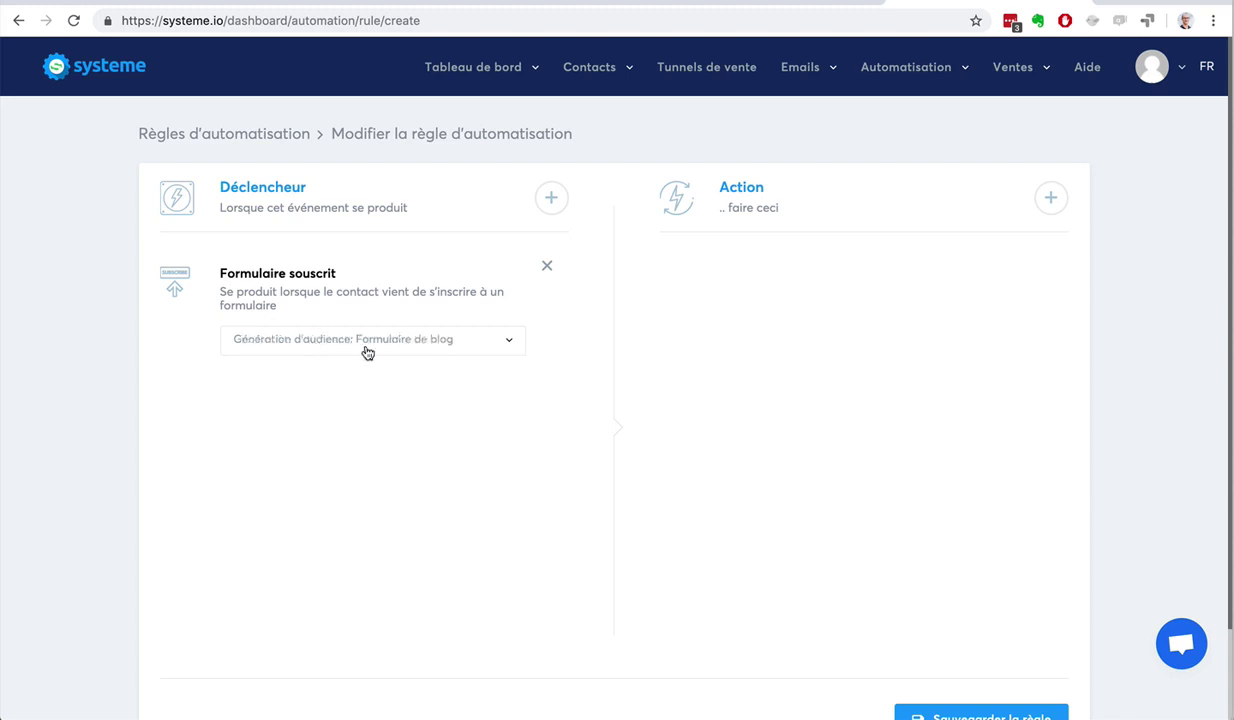
Add an Ajouter un tag action to the rule and set its tag to Contacts
click(1050, 201)
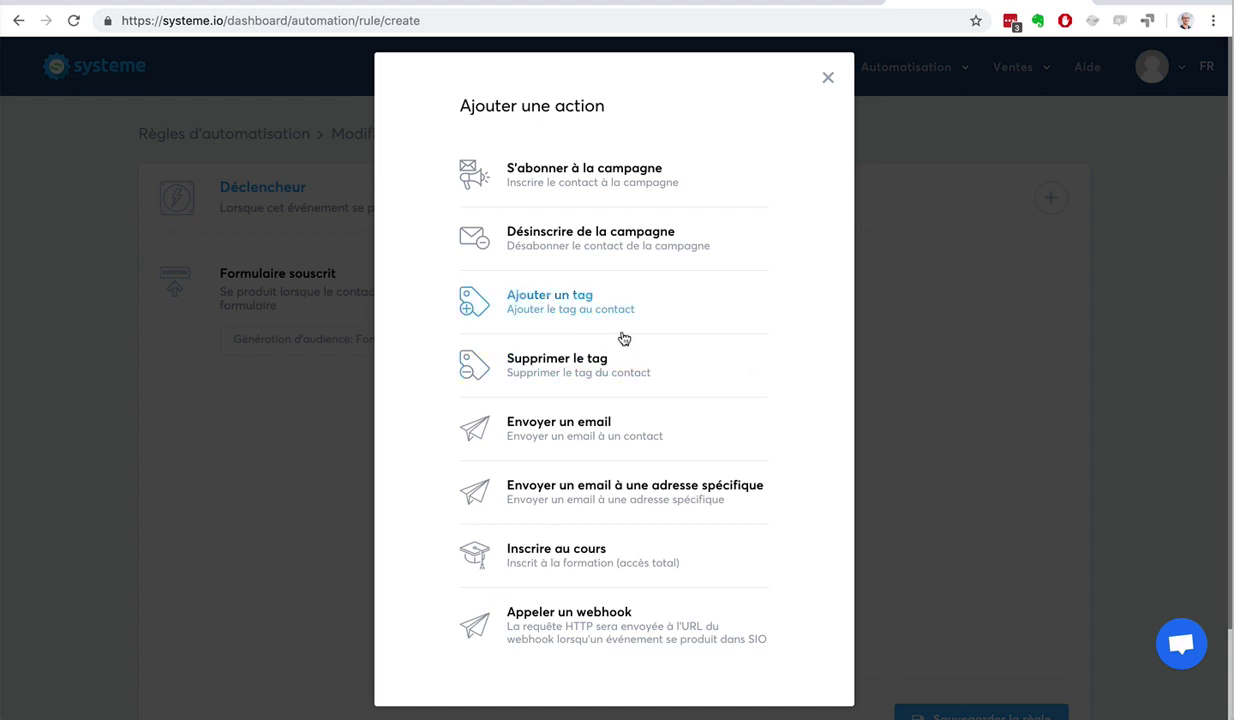
click(530, 288)
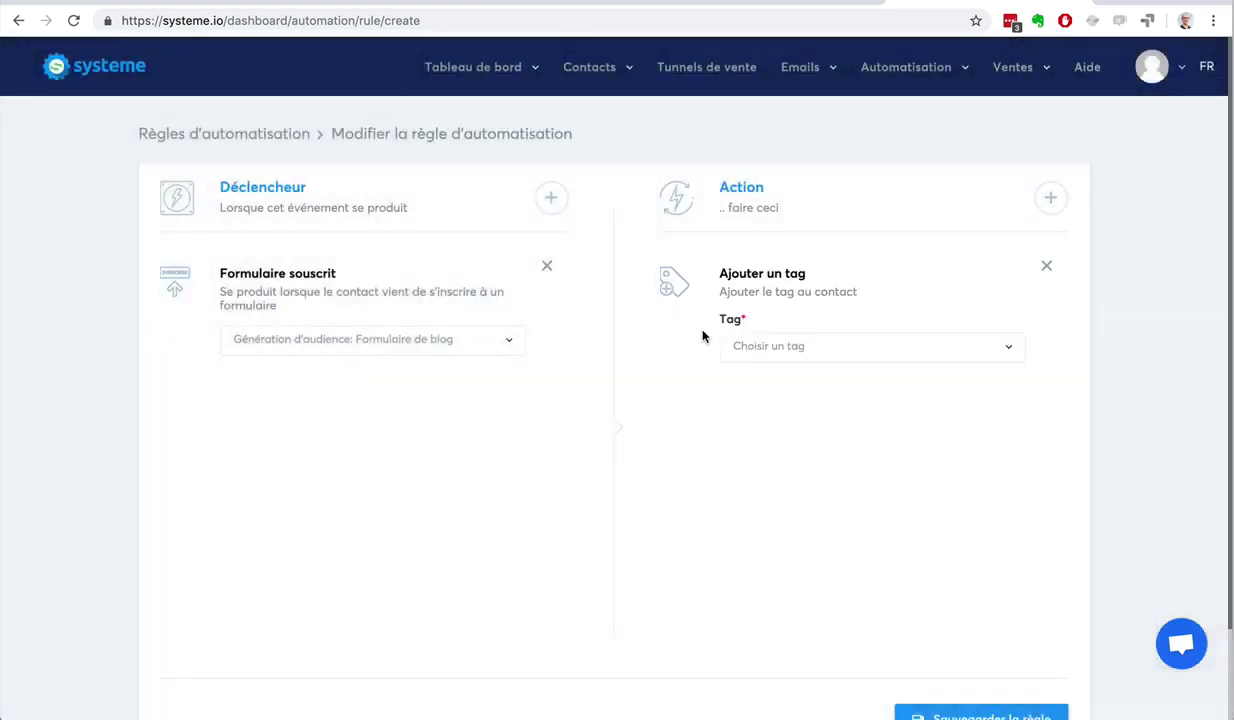
click(829, 347)
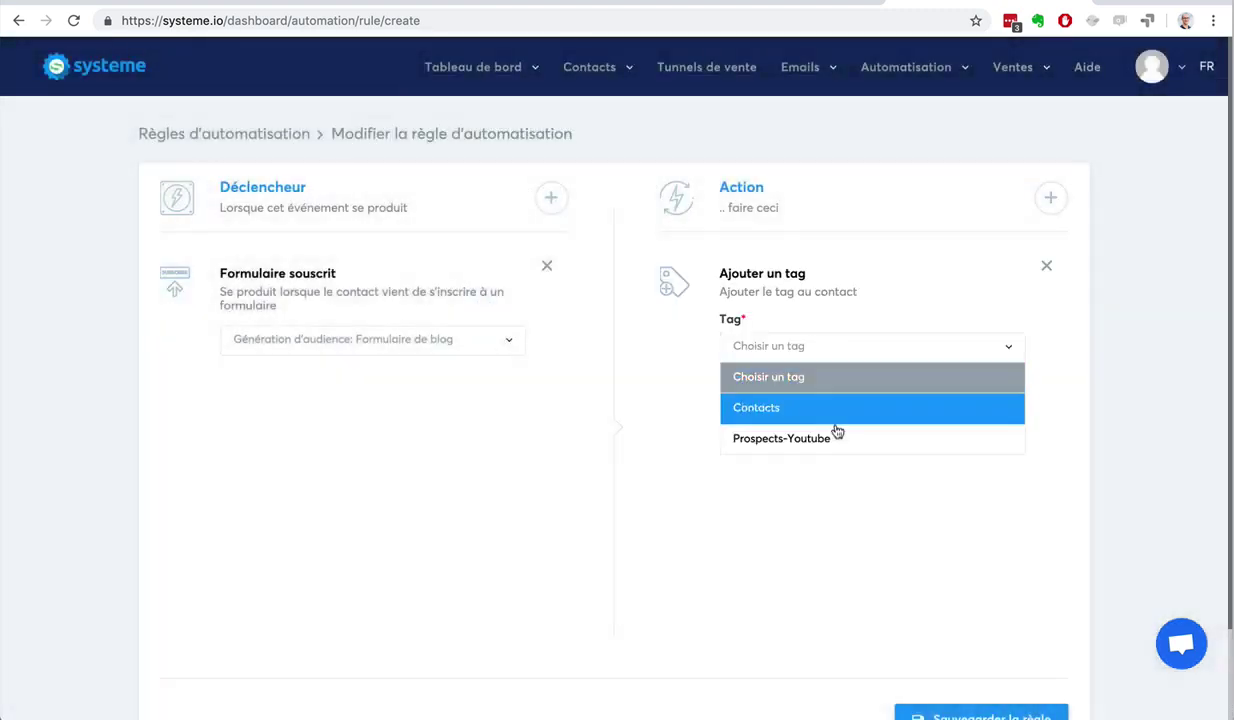
click(816, 346)
click(817, 349)
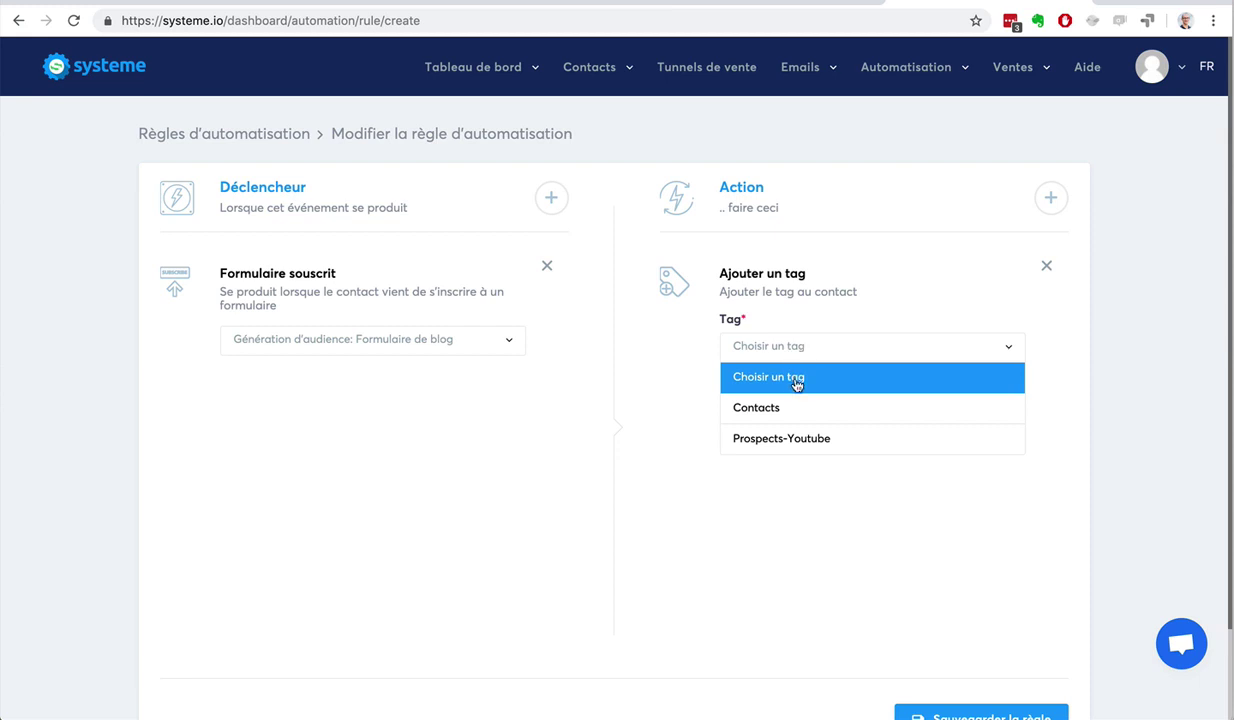
click(799, 411)
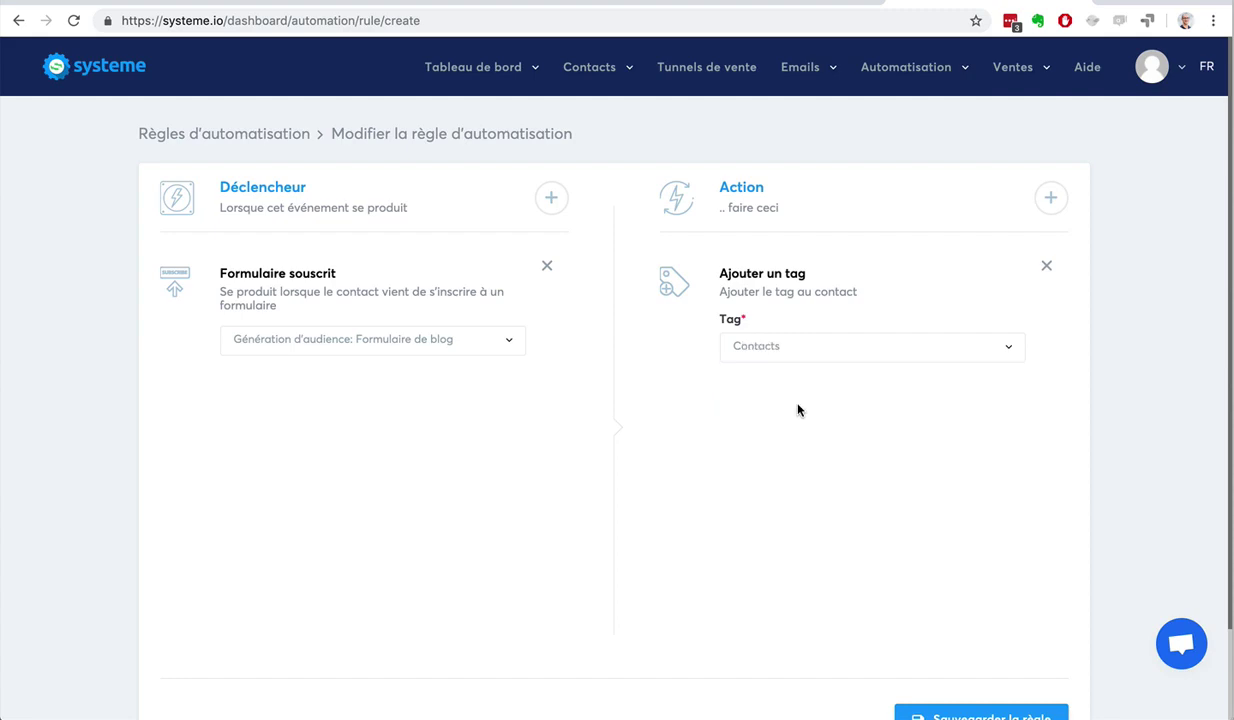
Add a S'abonner à la campagne action to the rule and choose the campaign "7 conseils pour ..."
click(1048, 200)
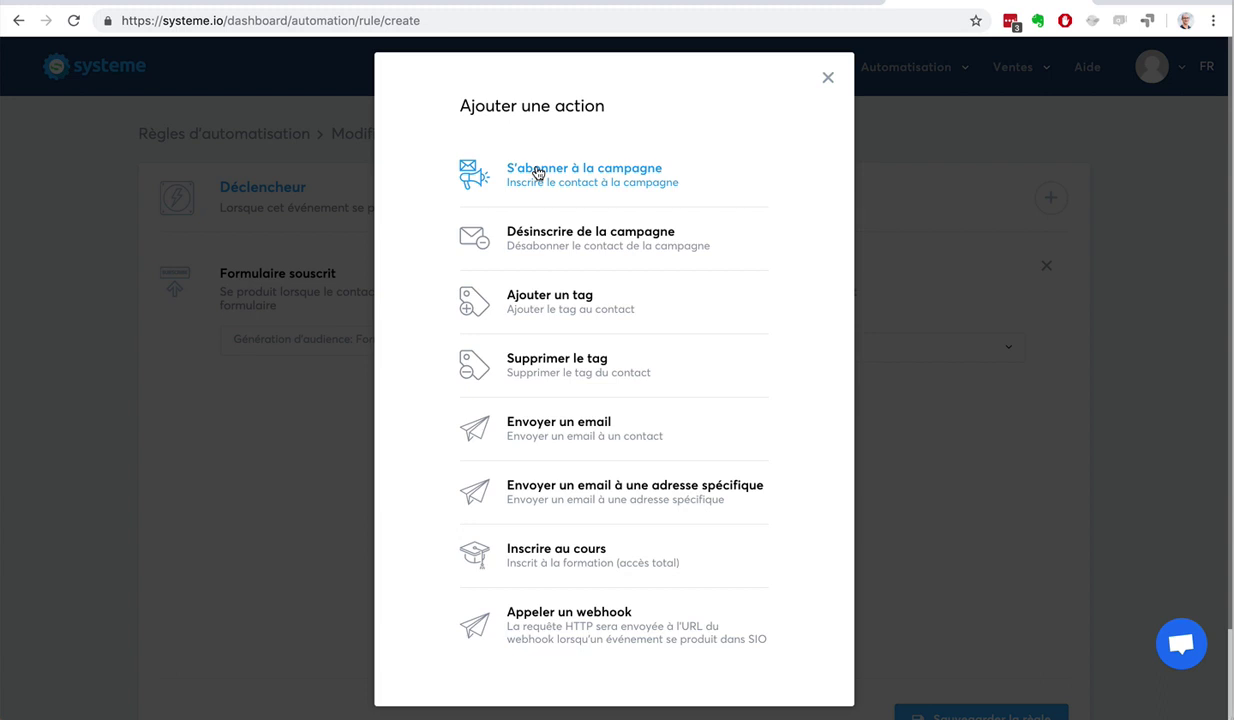
click(537, 173)
click(808, 499)
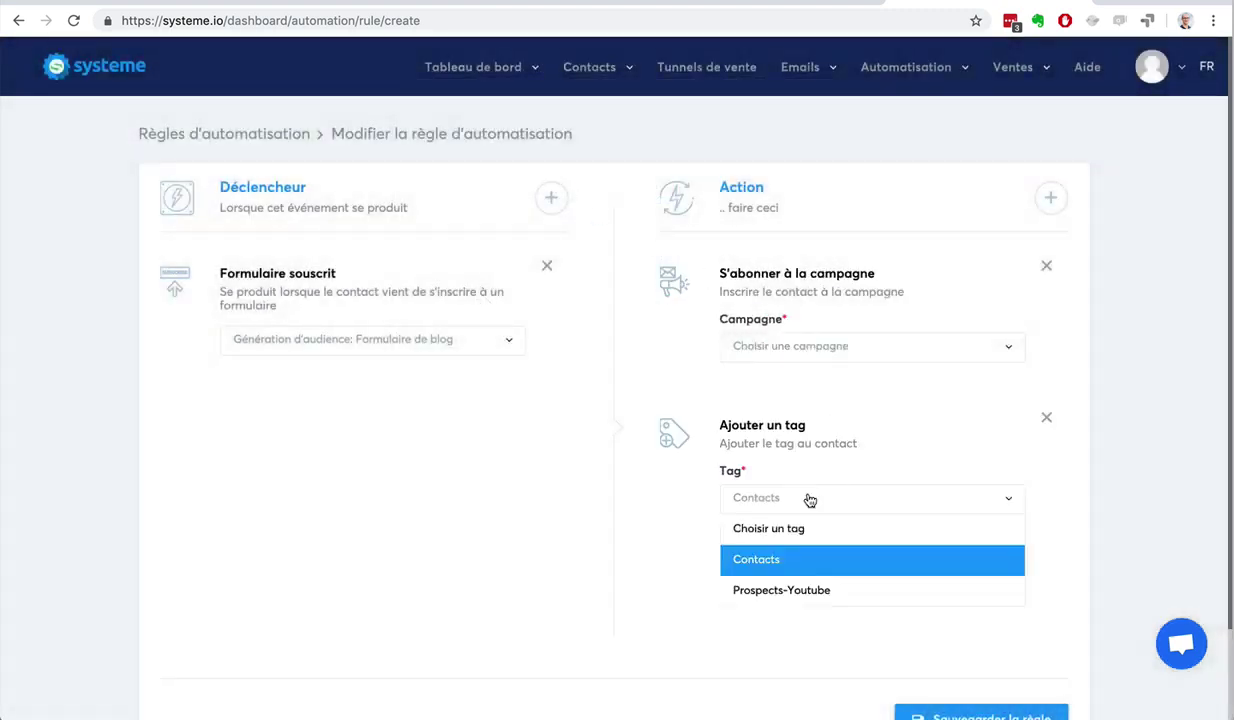
click(810, 499)
click(808, 346)
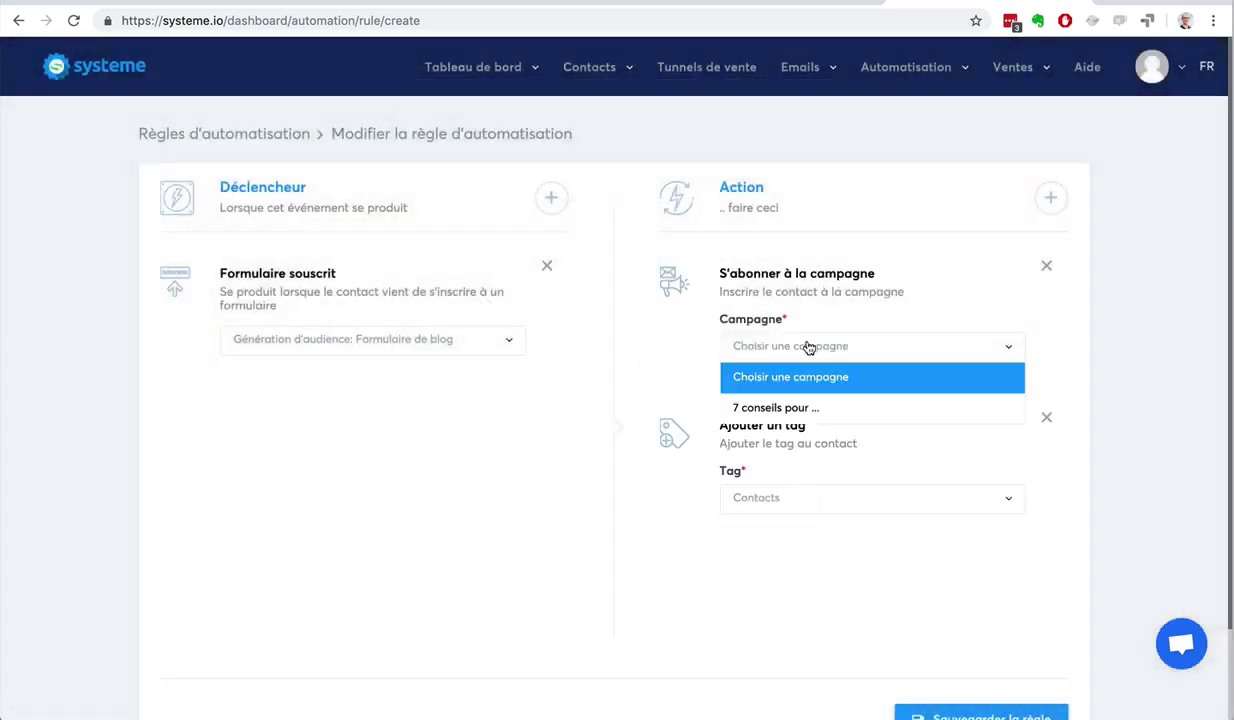
click(810, 410)
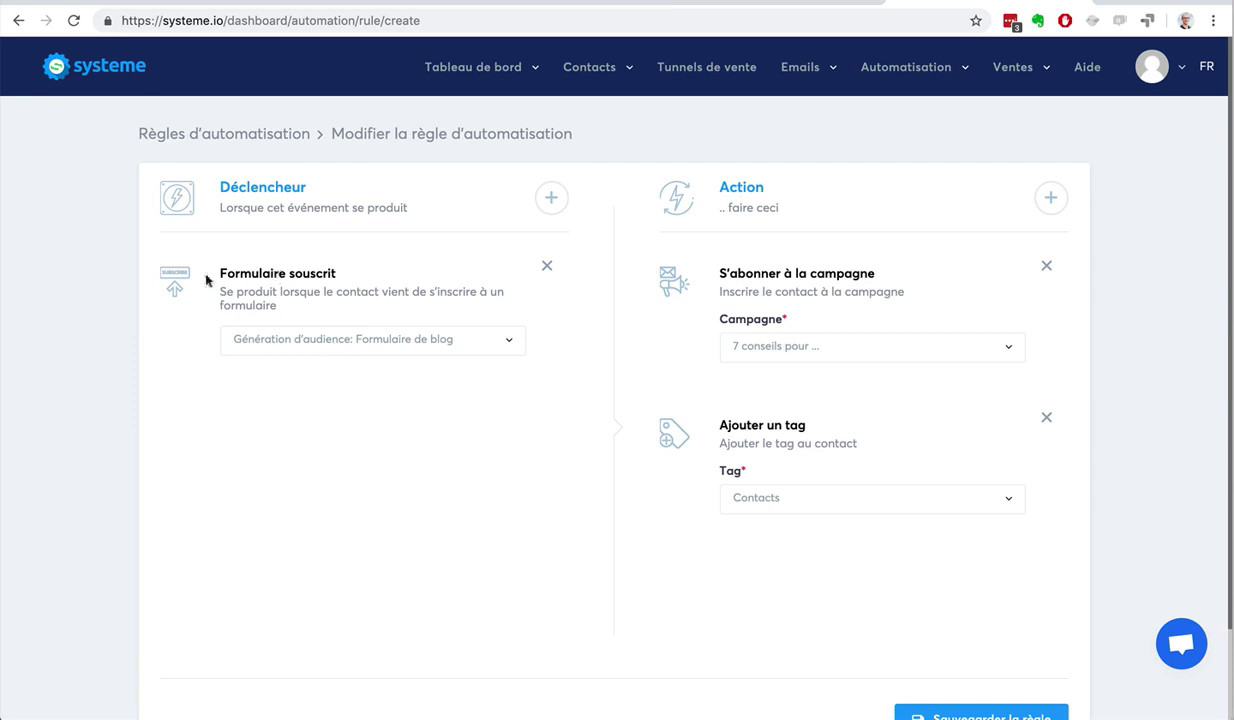
drag(215, 271, 337, 271)
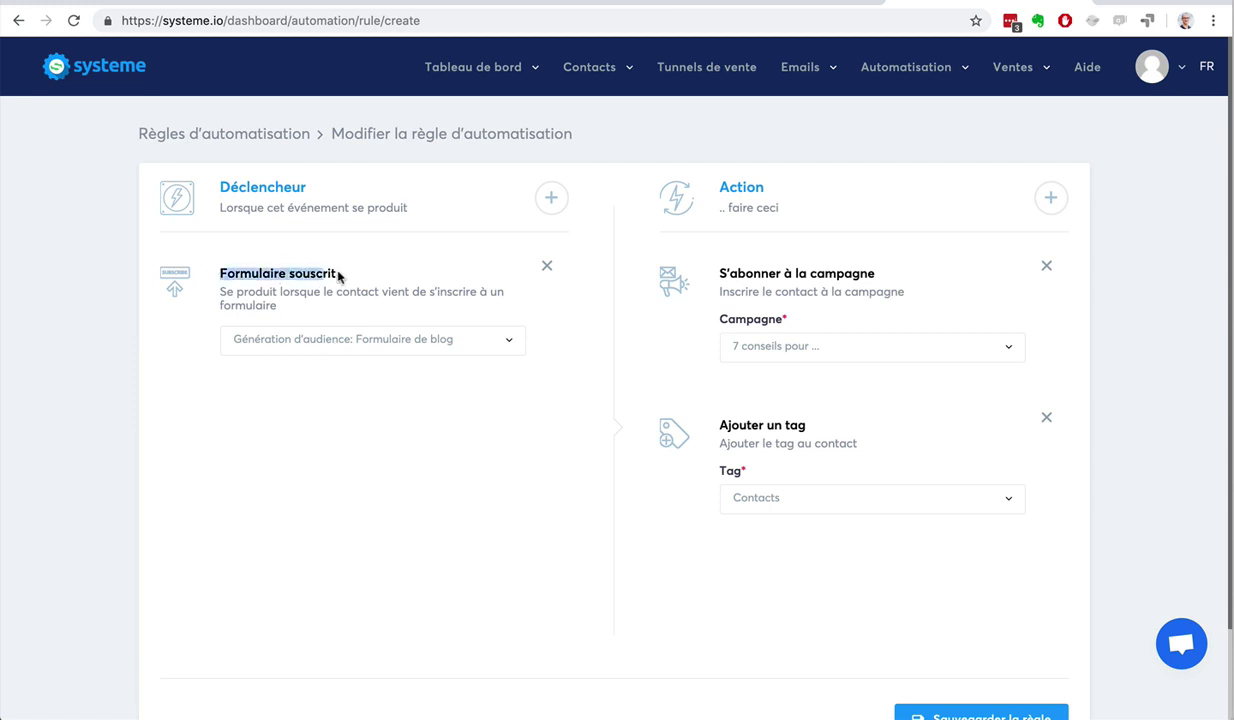
click(259, 275)
drag(259, 275, 337, 275)
drag(699, 265, 852, 273)
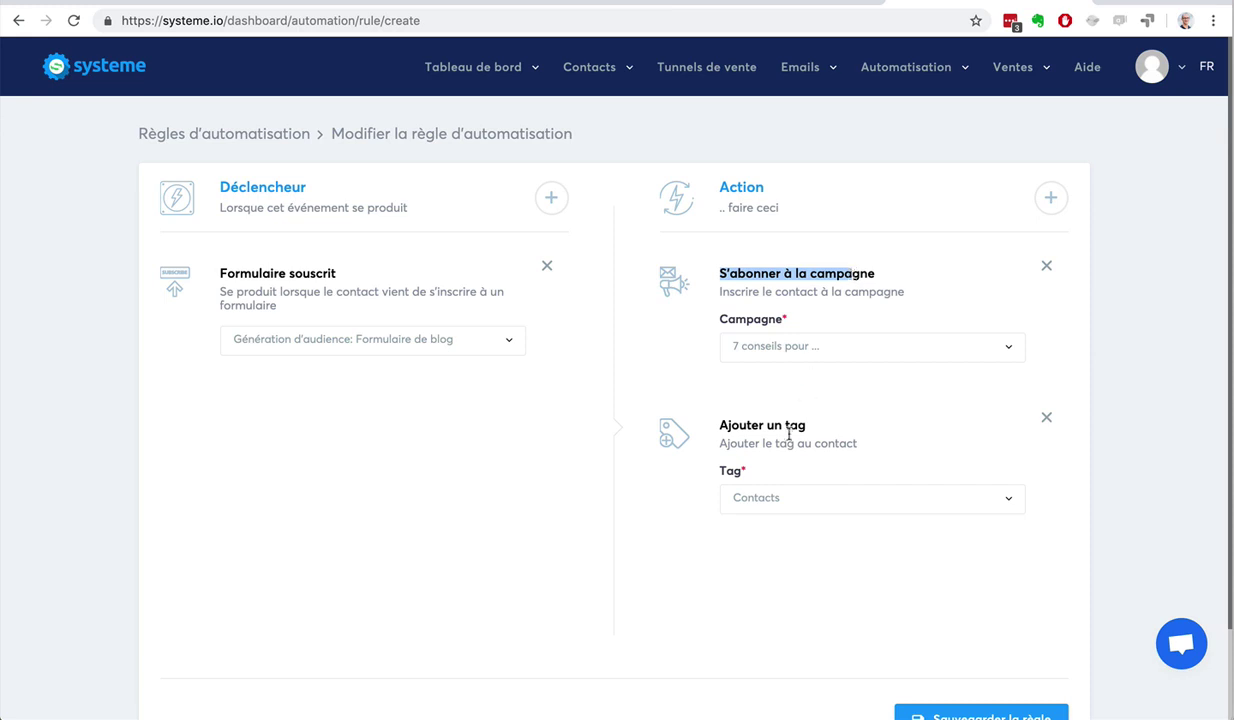
drag(708, 425, 750, 425)
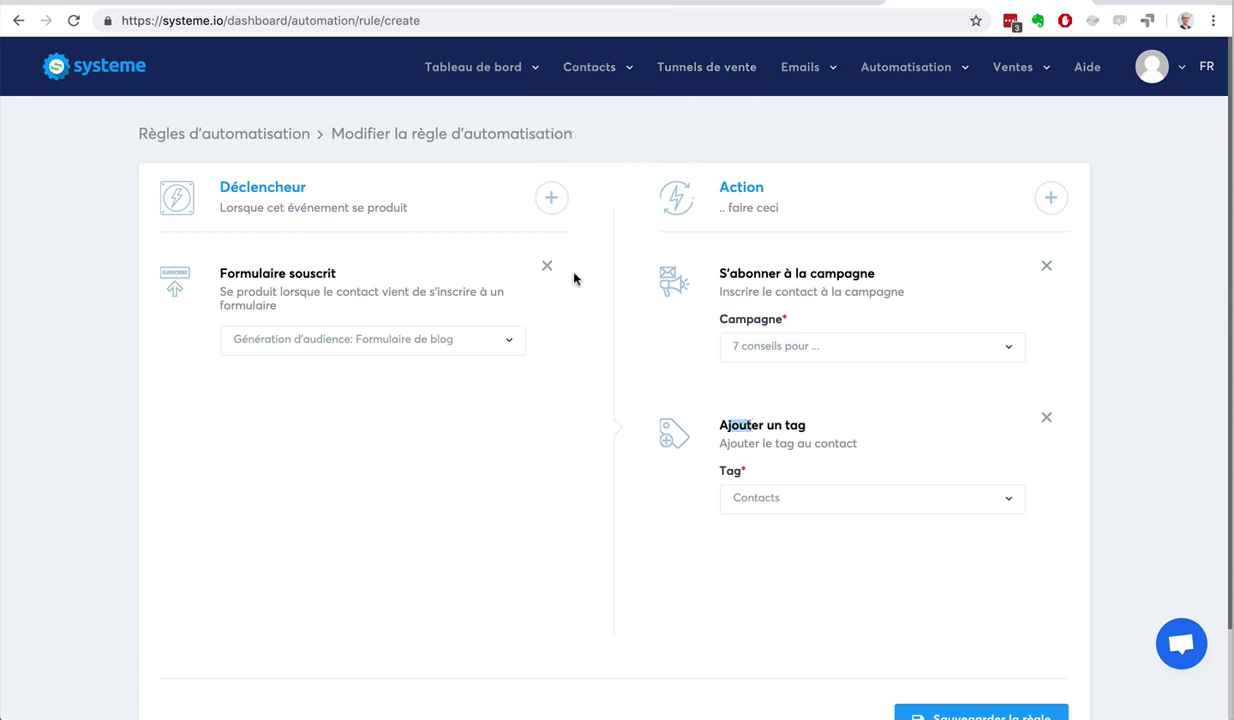
Save the new automation rule
scroll(1000, 500, down, 2)
click(956, 628)
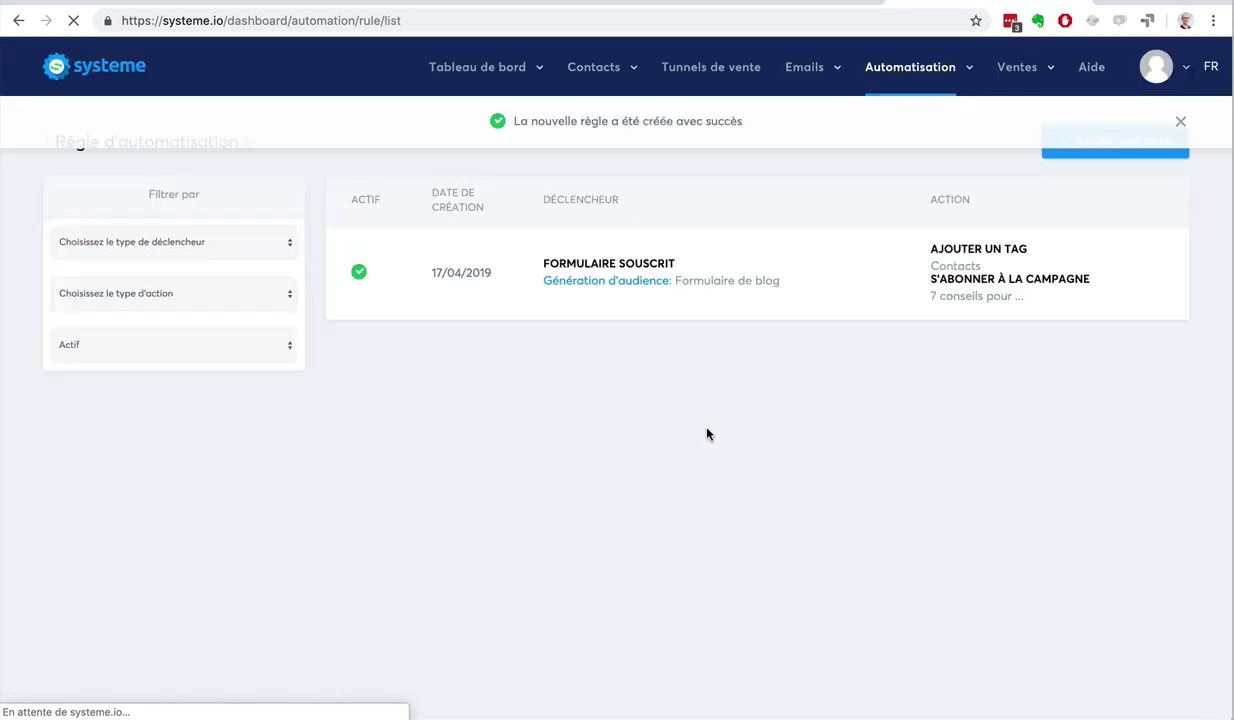
Open the contacts list and filter it by tag with the condition Aucun tag
mouse_move(588, 84)
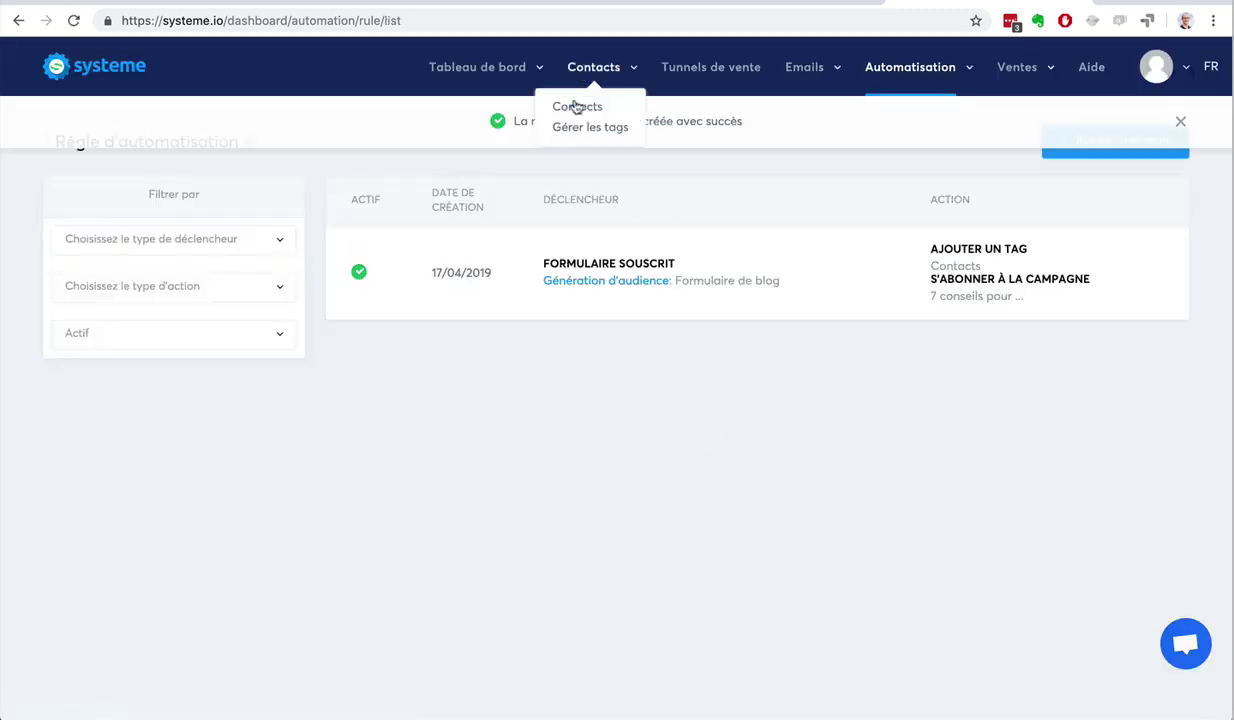
click(576, 105)
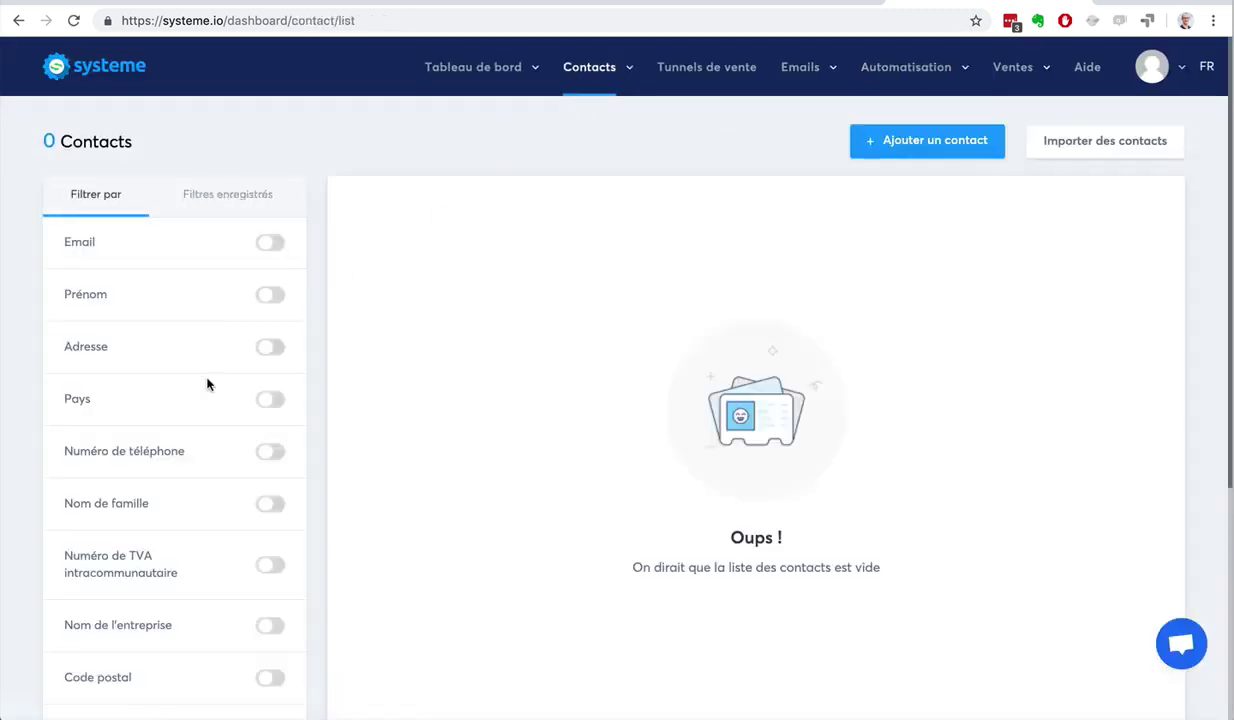
scroll(207, 383, down, 5)
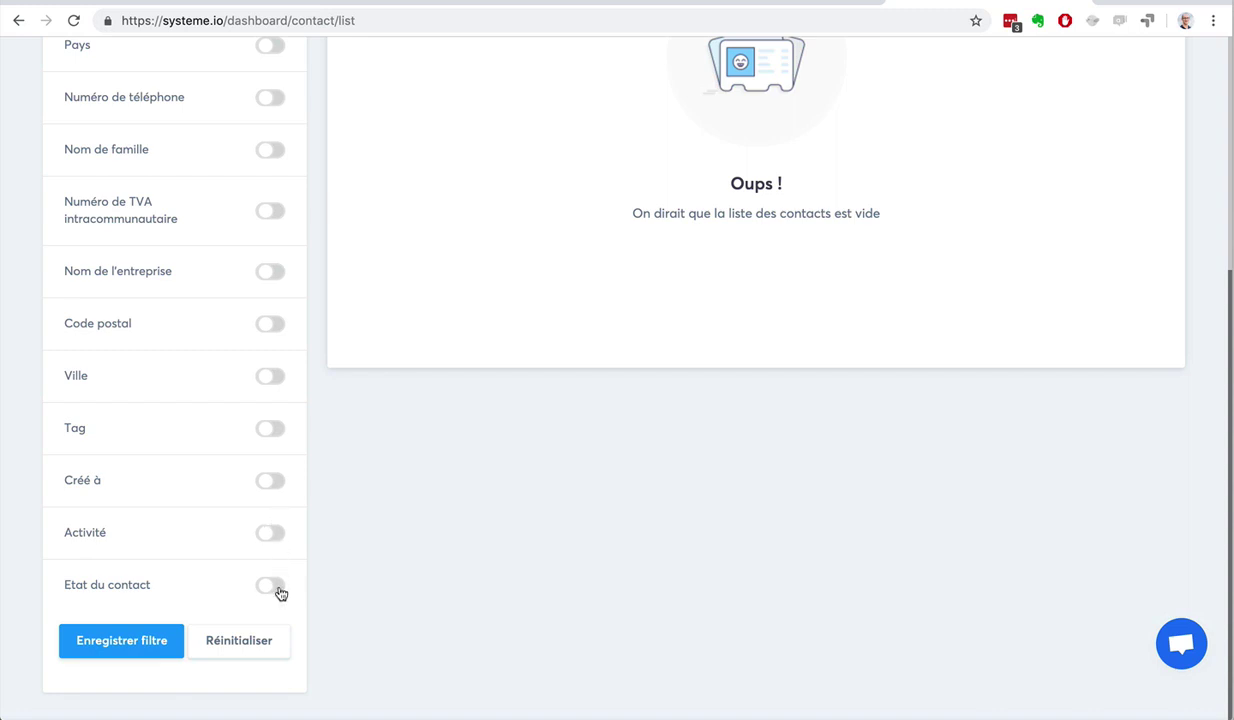
click(274, 432)
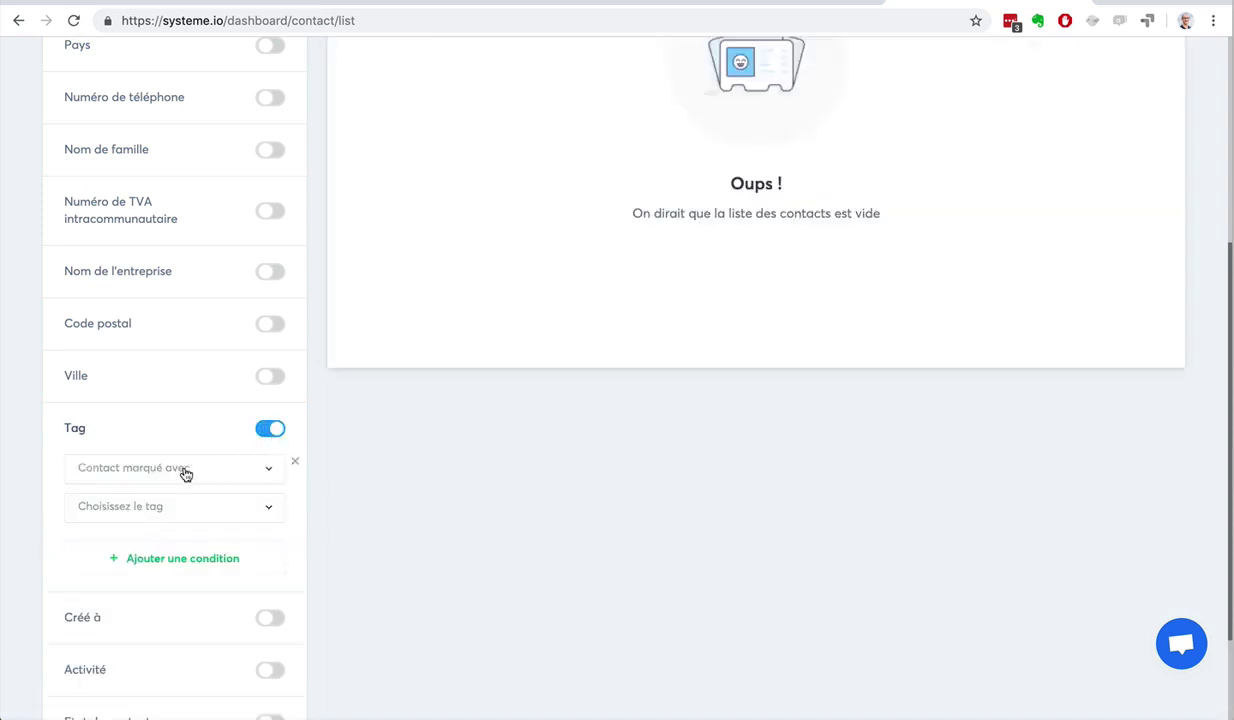
click(185, 472)
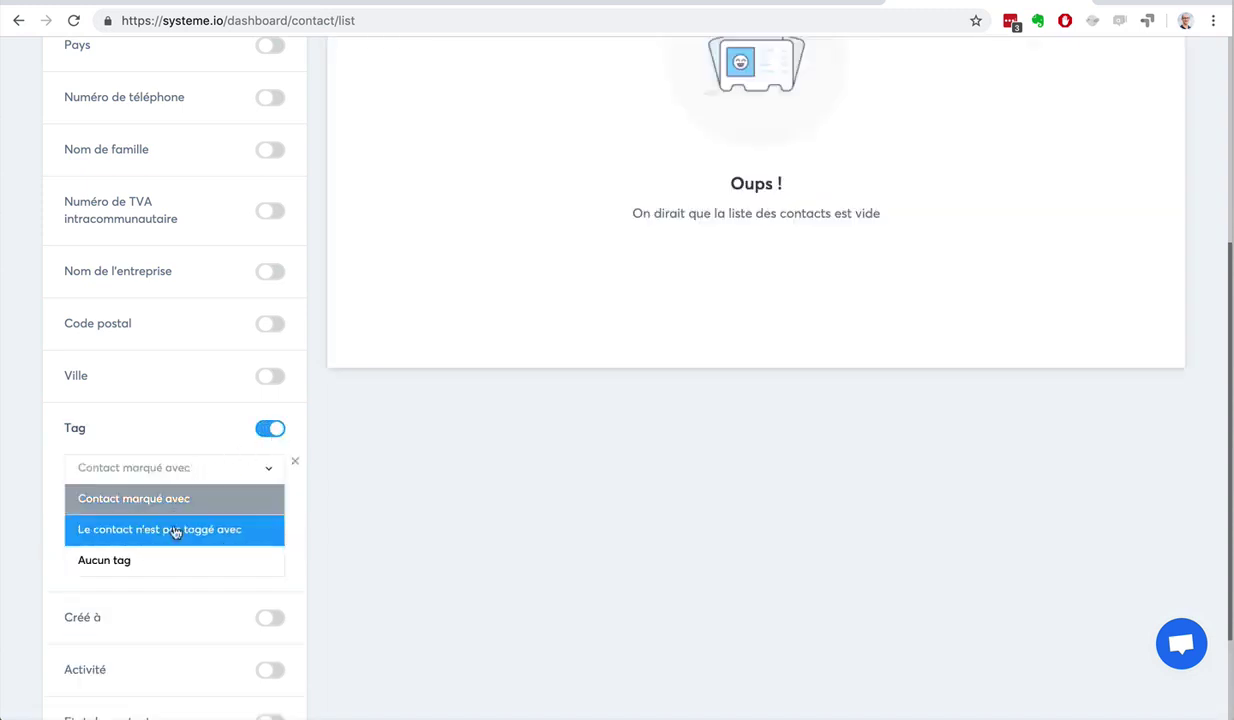
click(165, 559)
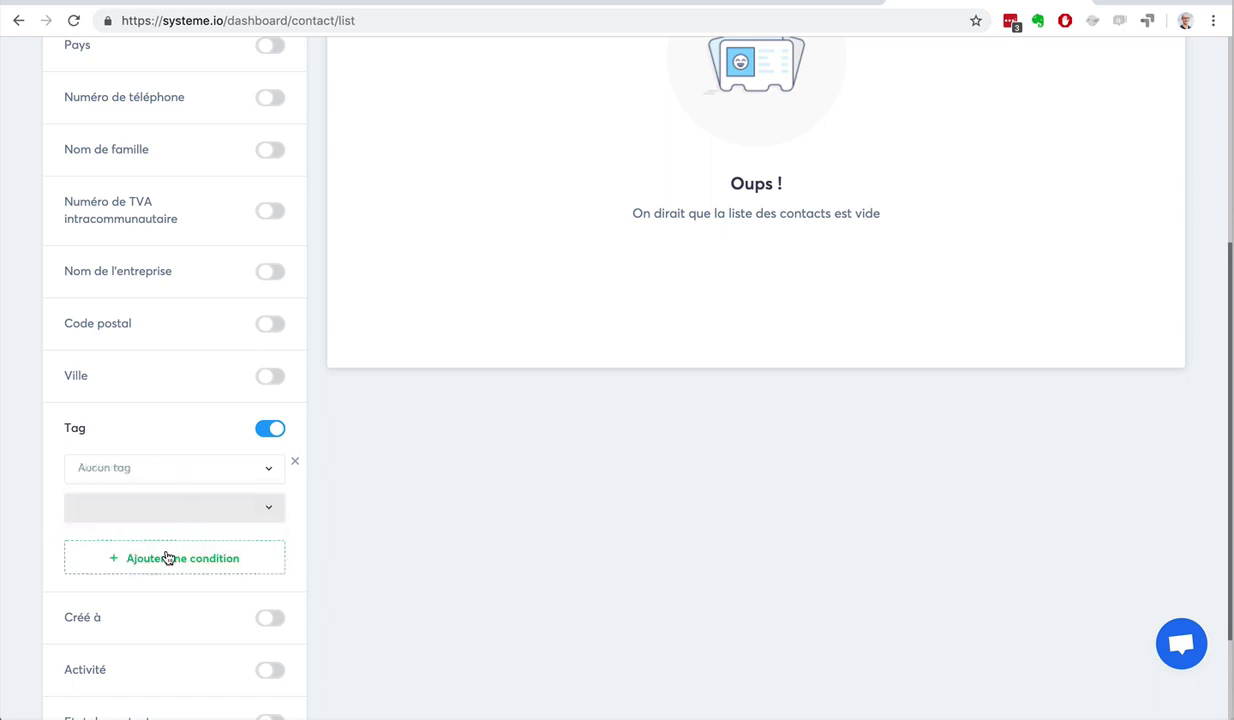
scroll(515, 300, up, 4)
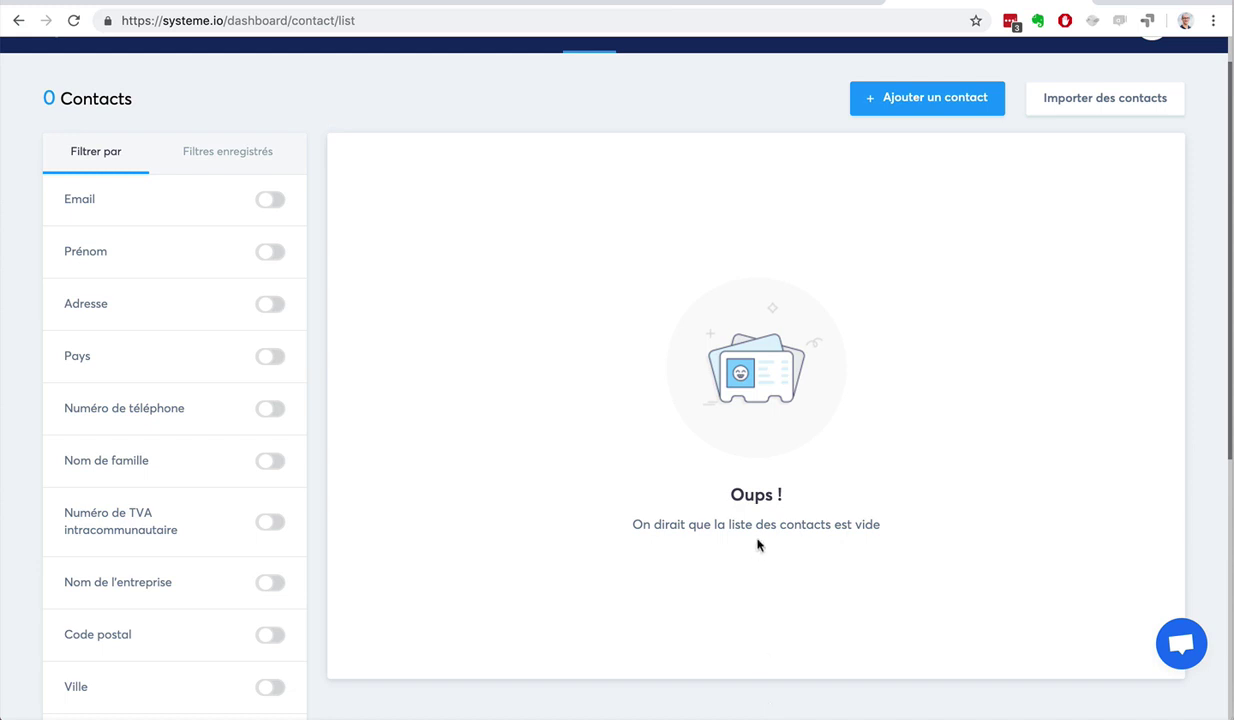
scroll(755, 500, up, 1)
View the automation rules list, and create a new workflow named Workflow
mouse_move(910, 67)
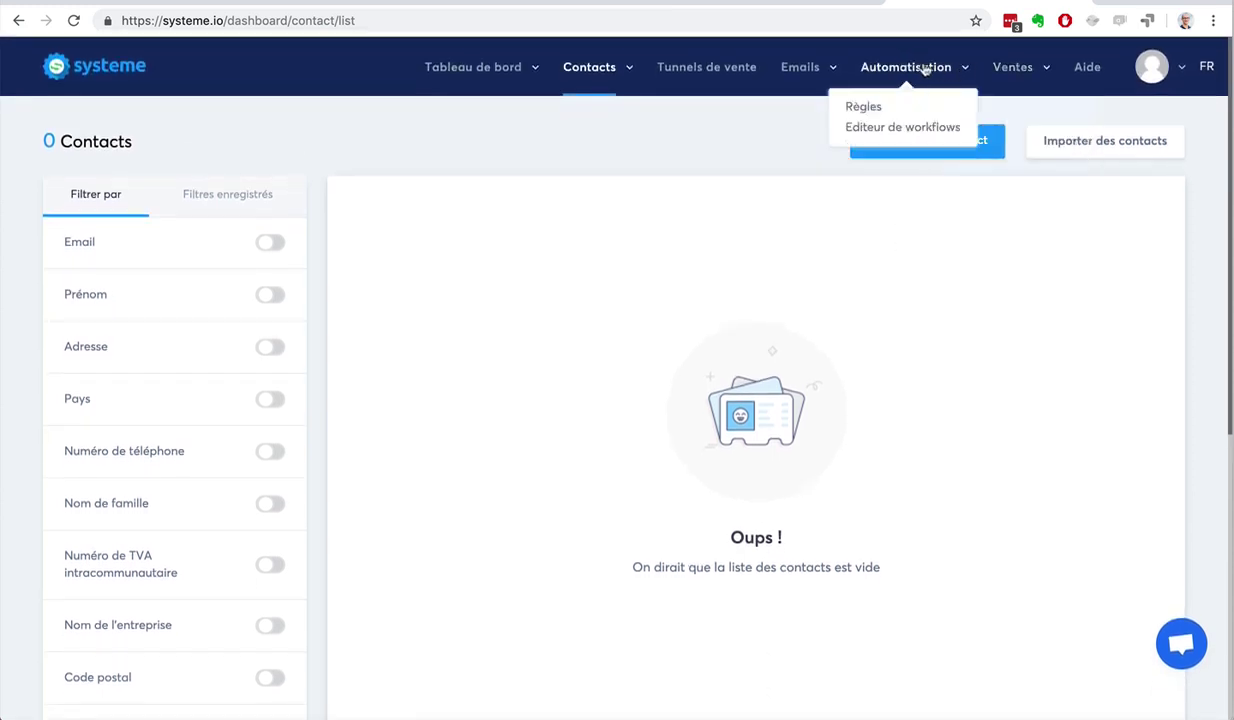
click(866, 107)
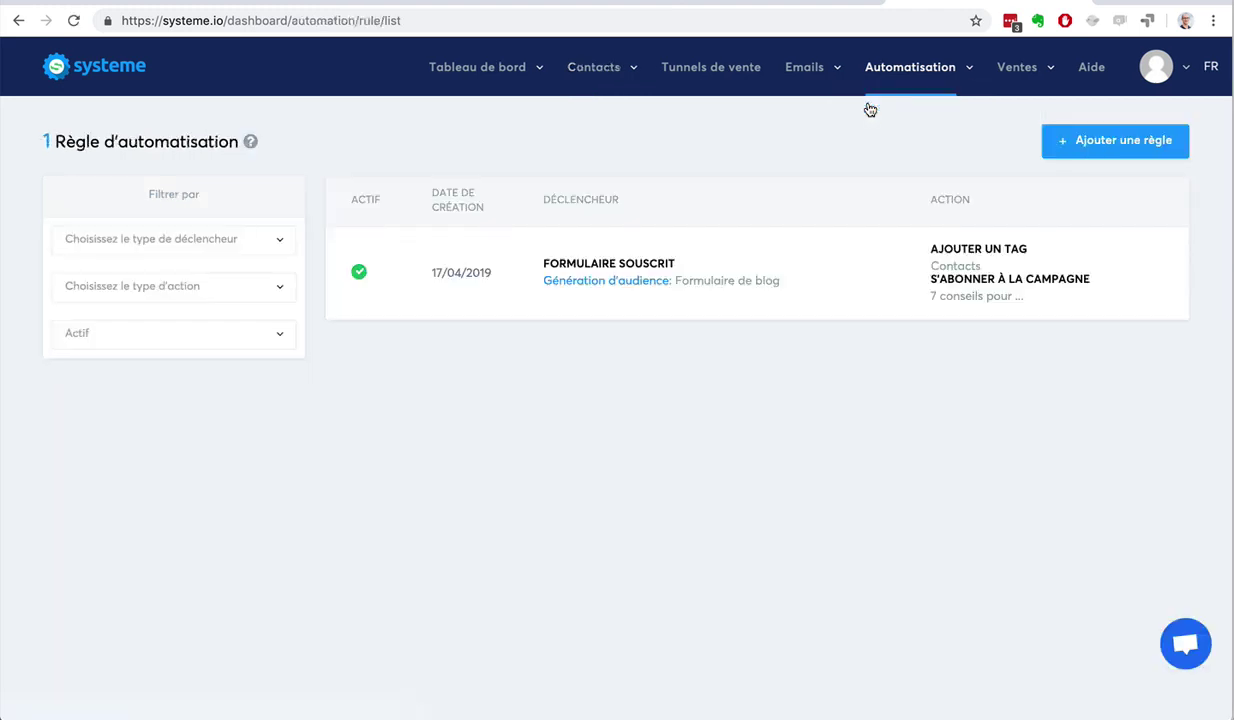
mouse_move(848, 82)
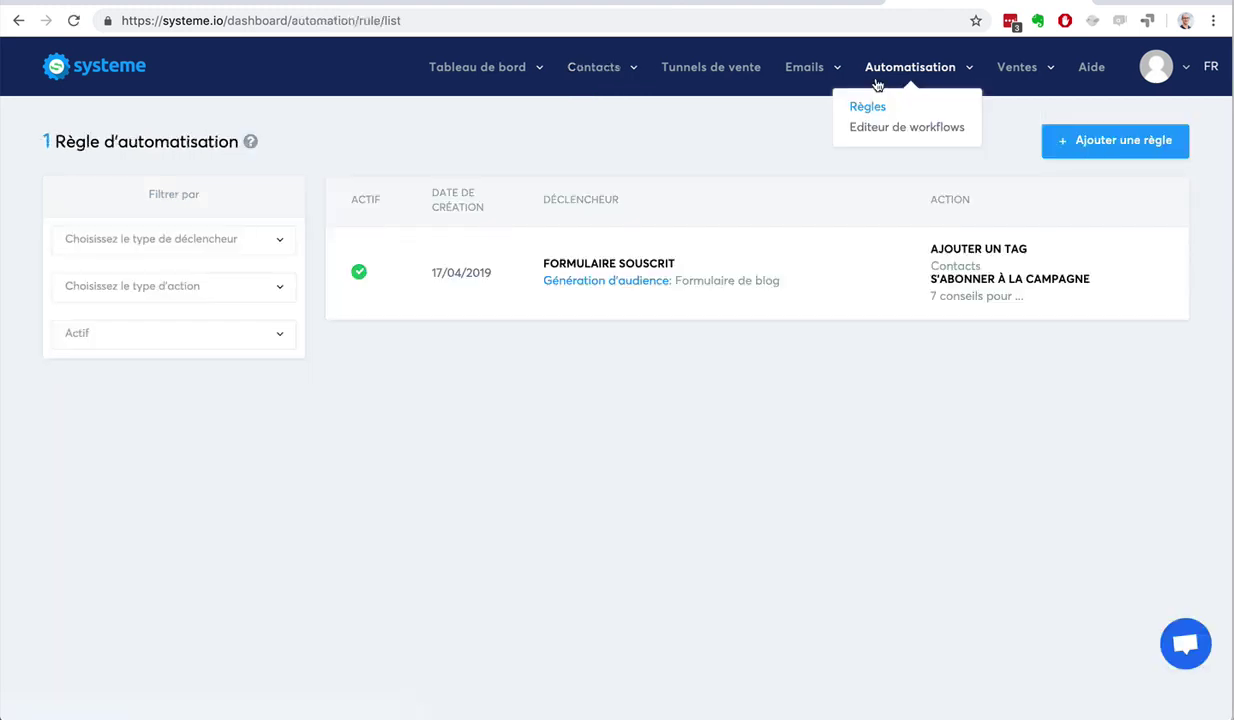
click(876, 128)
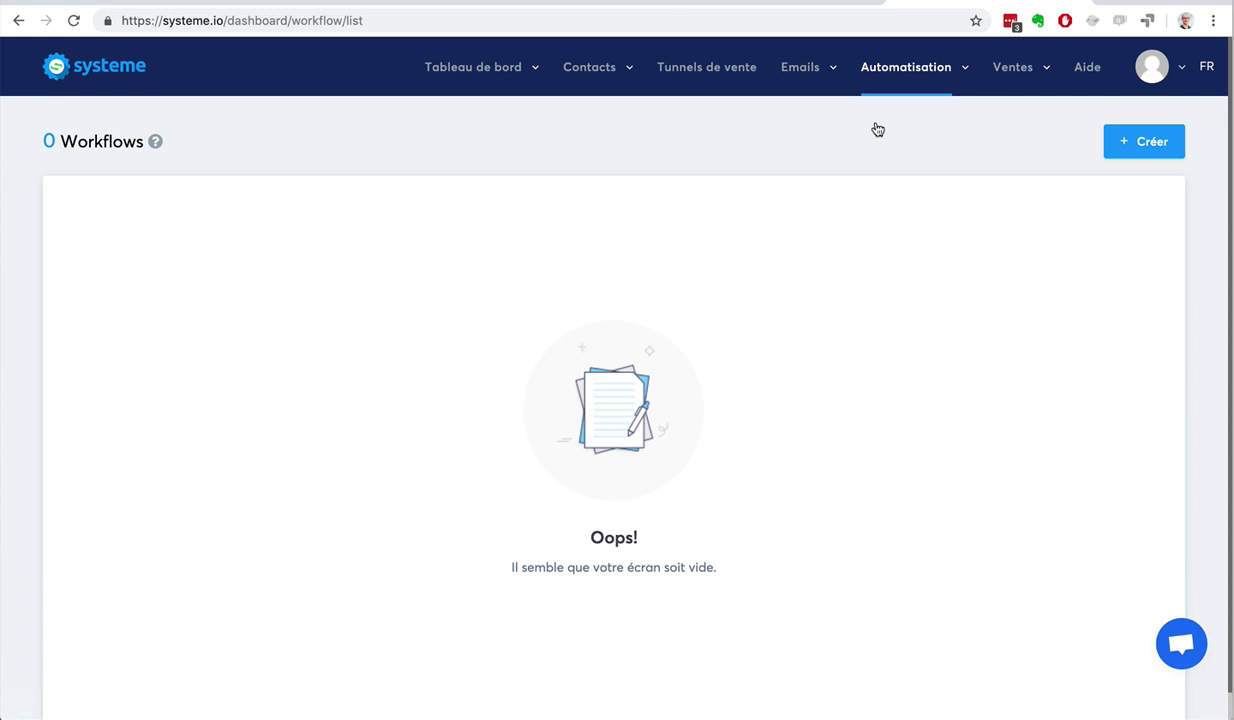
click(1128, 140)
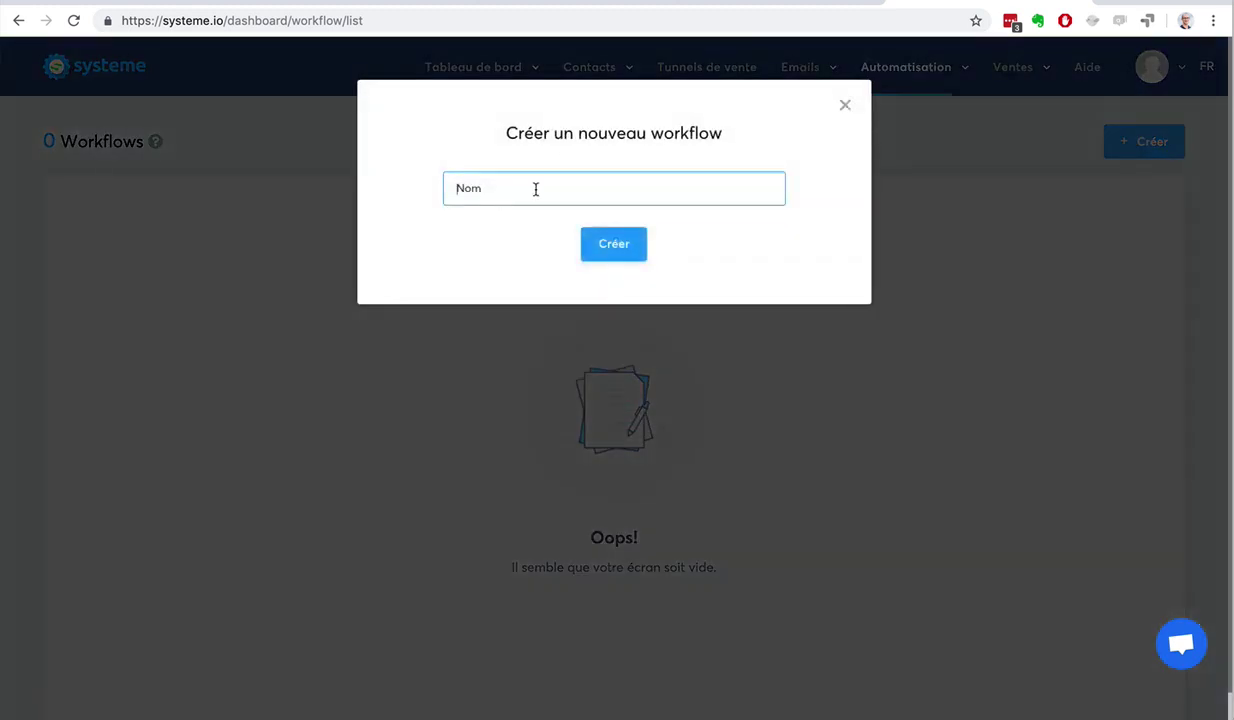
text(Workflow)
click(599, 241)
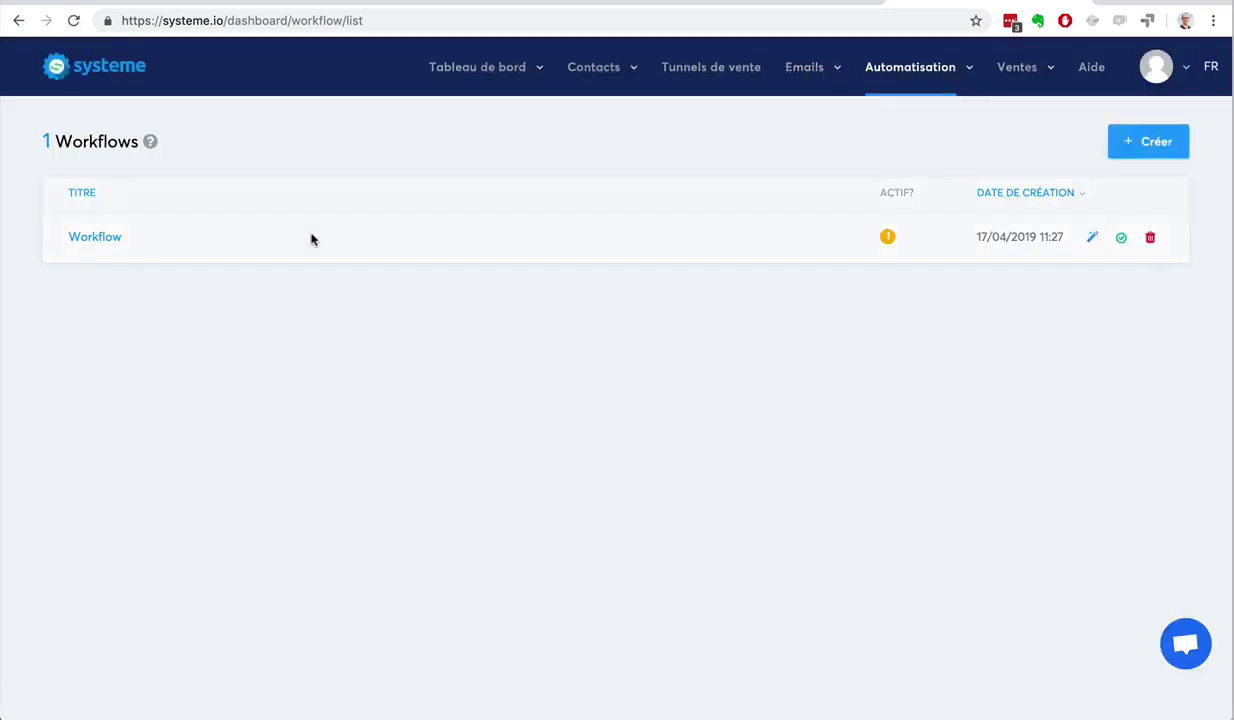
Open the new workflow and add a Formulaire d'inscription trigger for the Formulaire de blog form from Génération d'audience
click(95, 237)
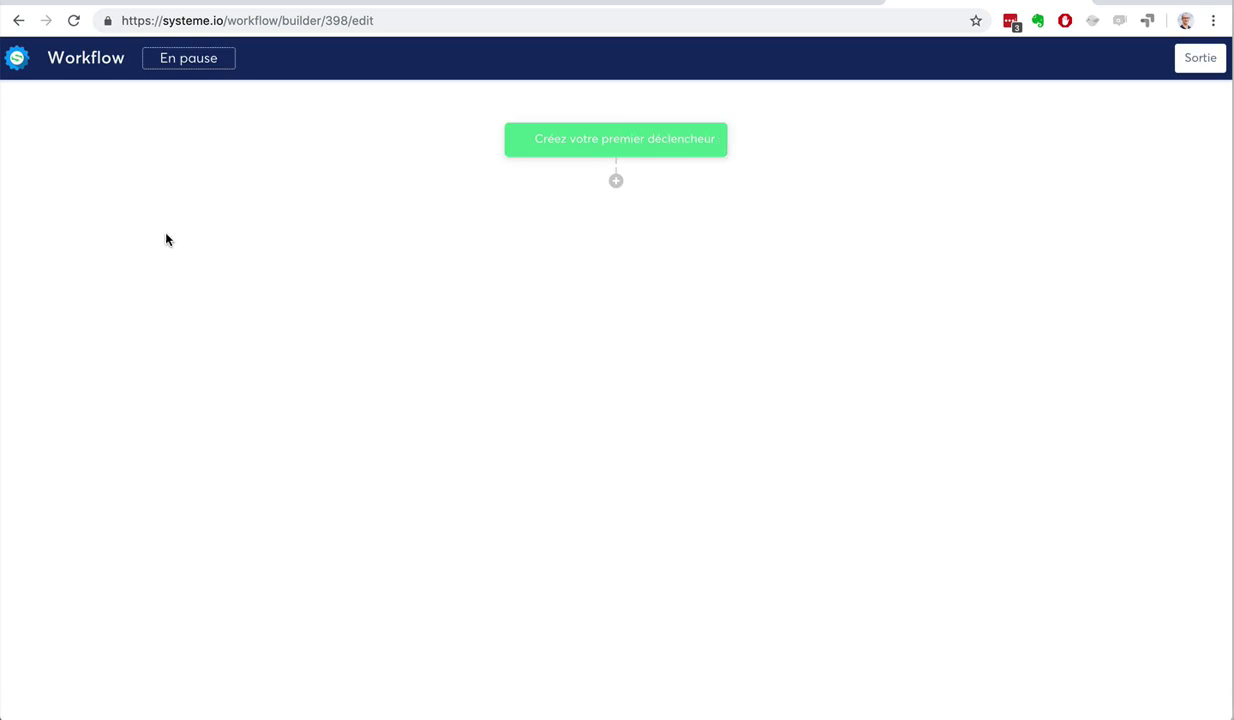
click(635, 145)
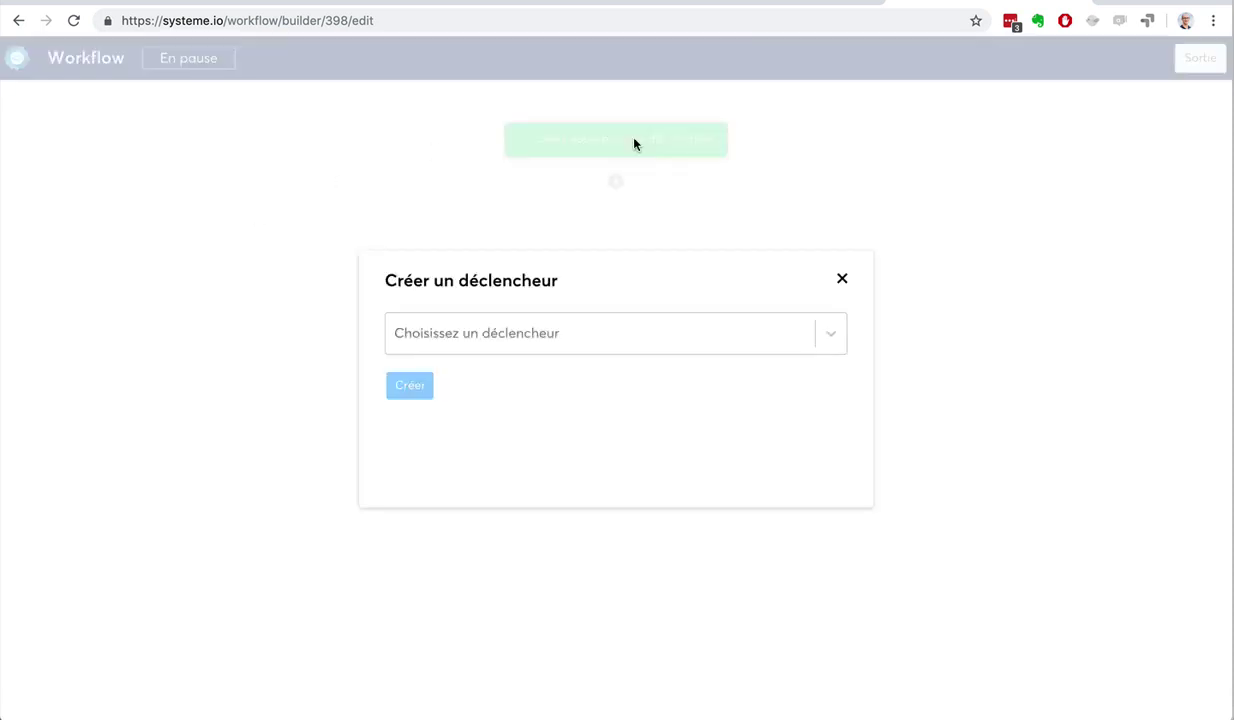
click(614, 325)
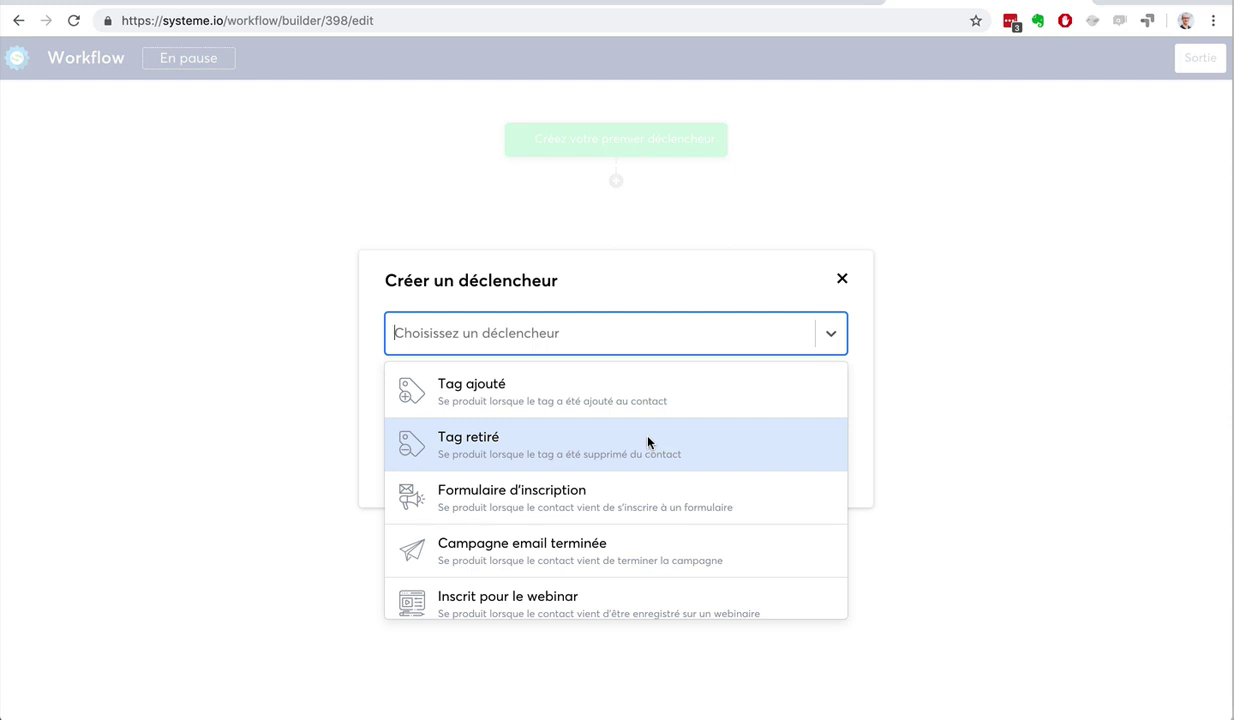
click(649, 492)
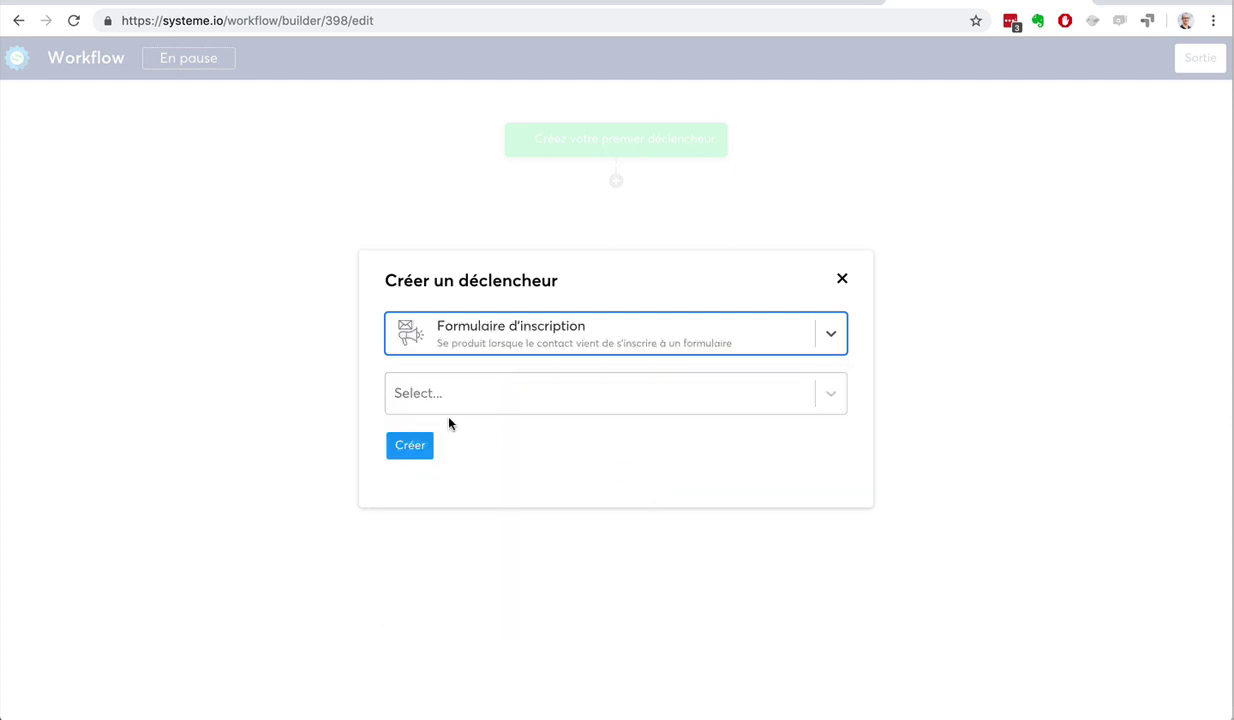
click(510, 393)
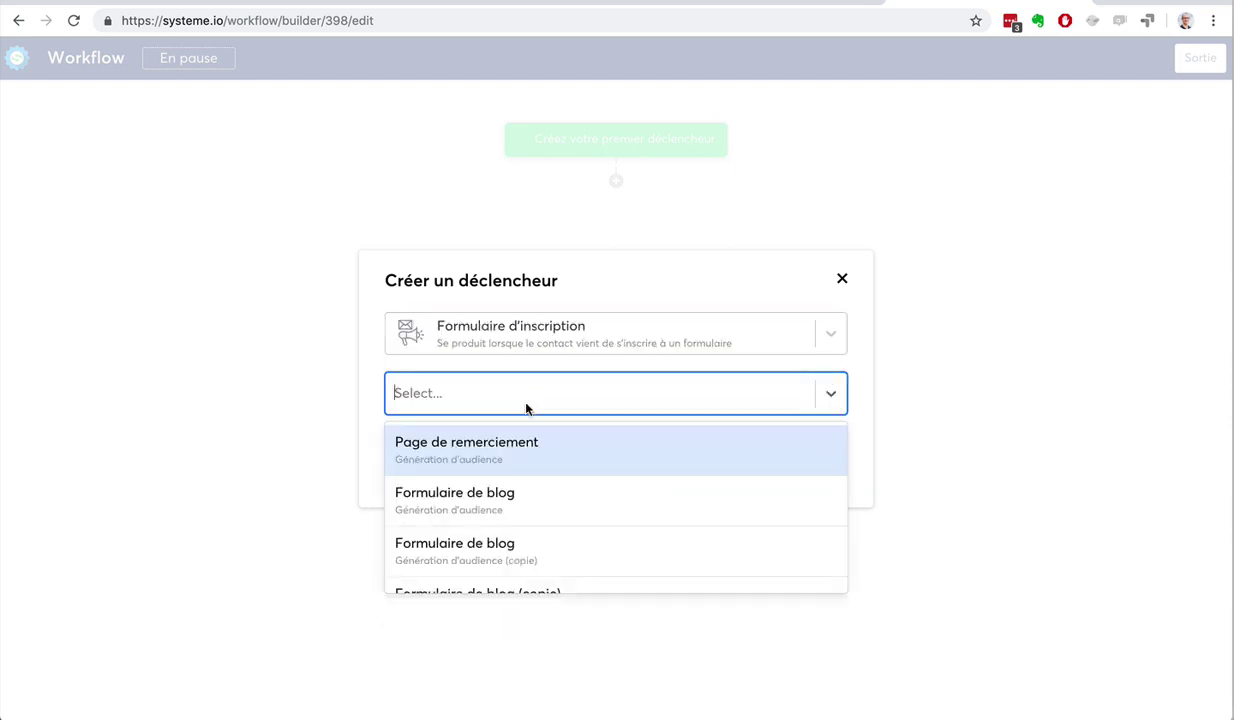
click(529, 500)
click(405, 445)
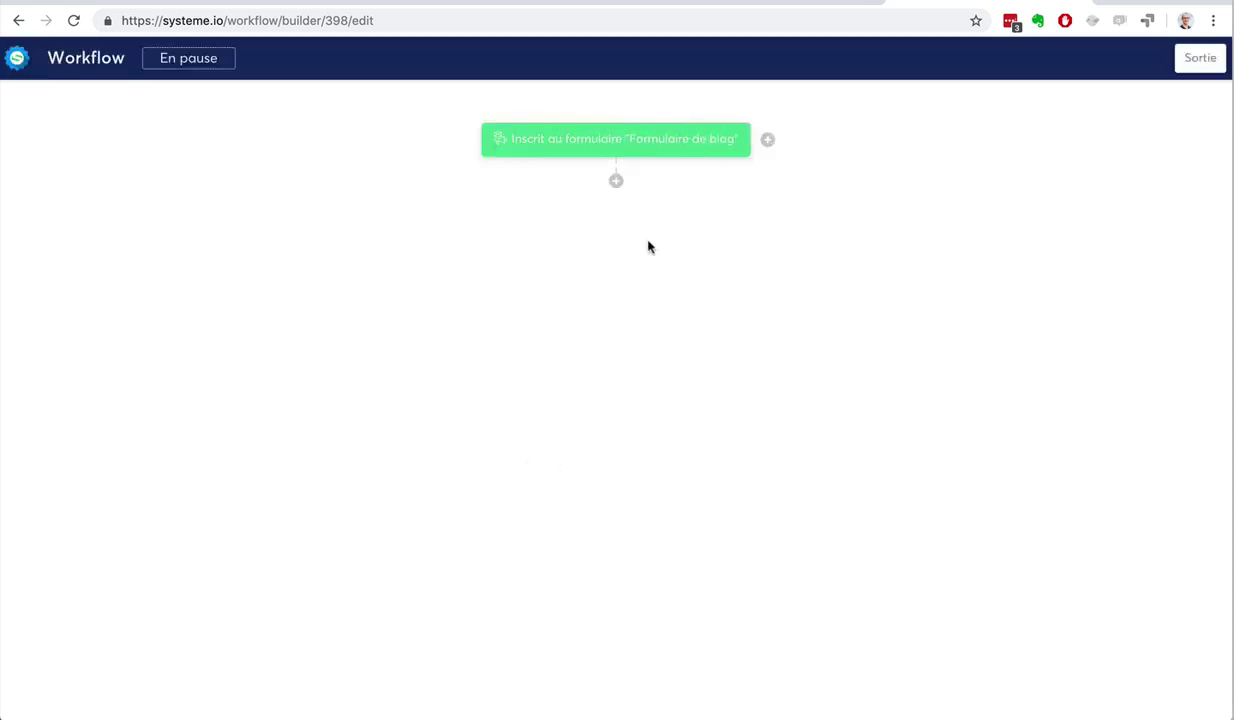
Add an Ajouter un tag action with the tag Contacts below the form trigger
click(615, 184)
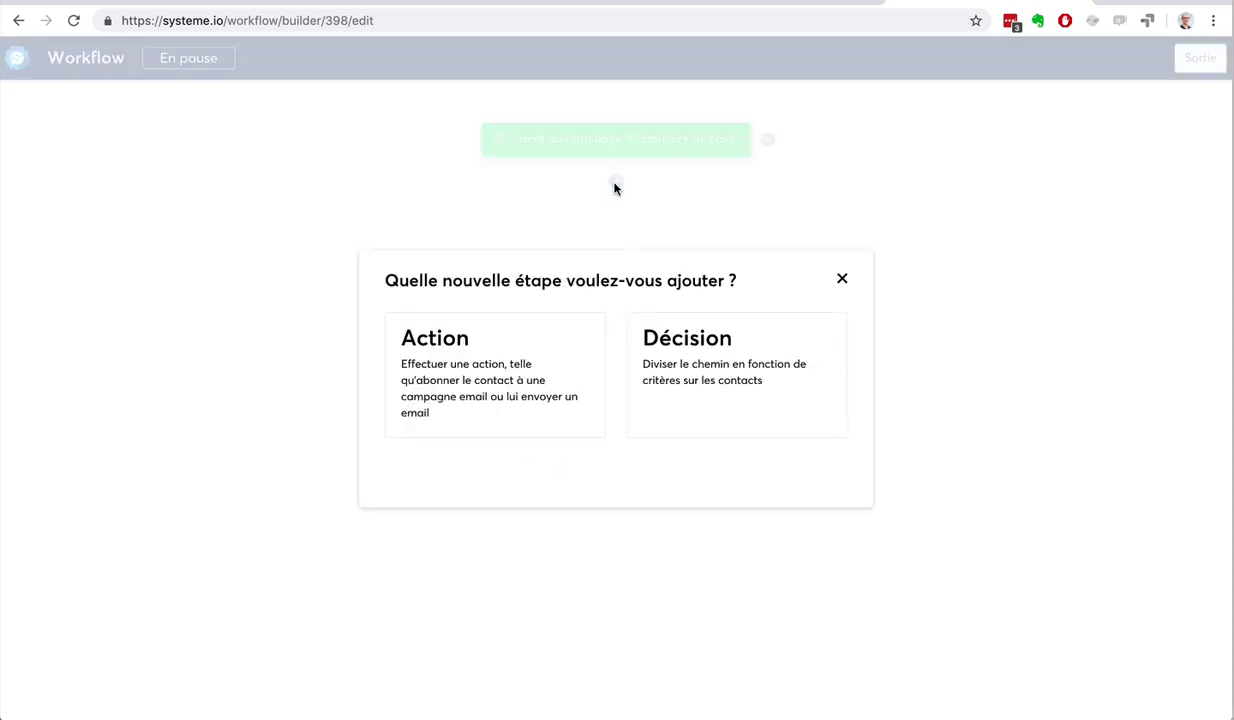
click(493, 370)
click(502, 346)
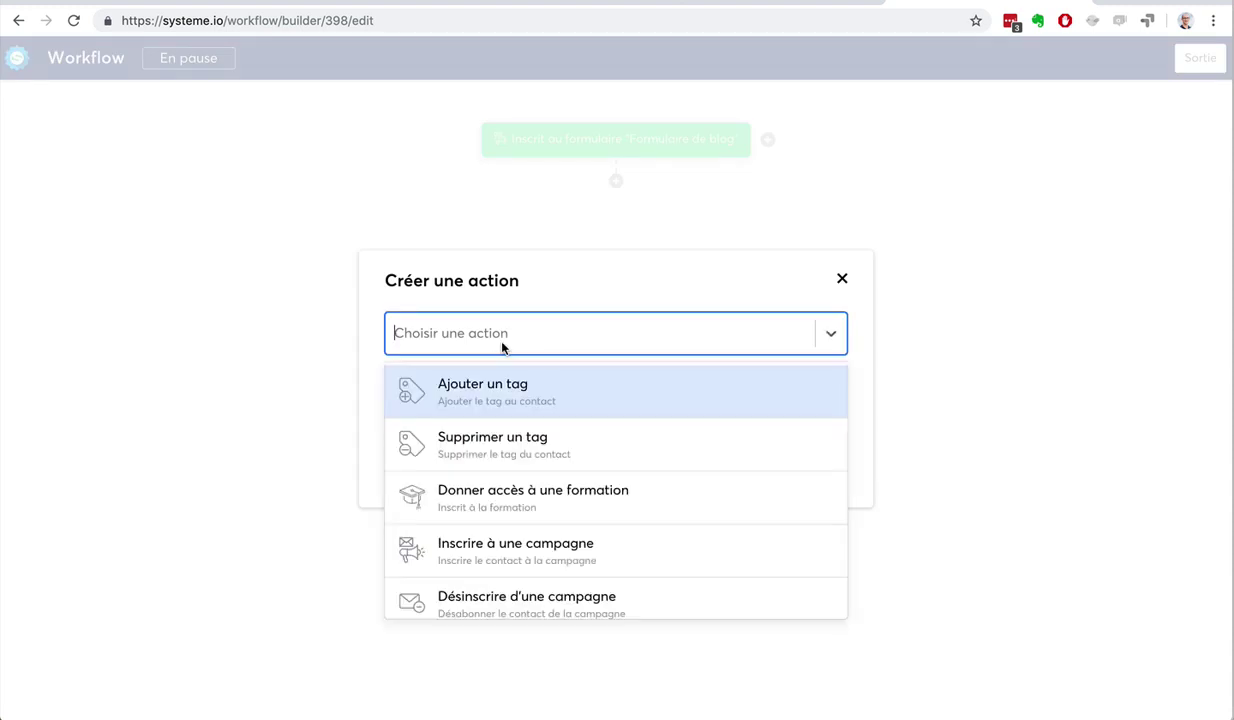
click(515, 404)
click(463, 387)
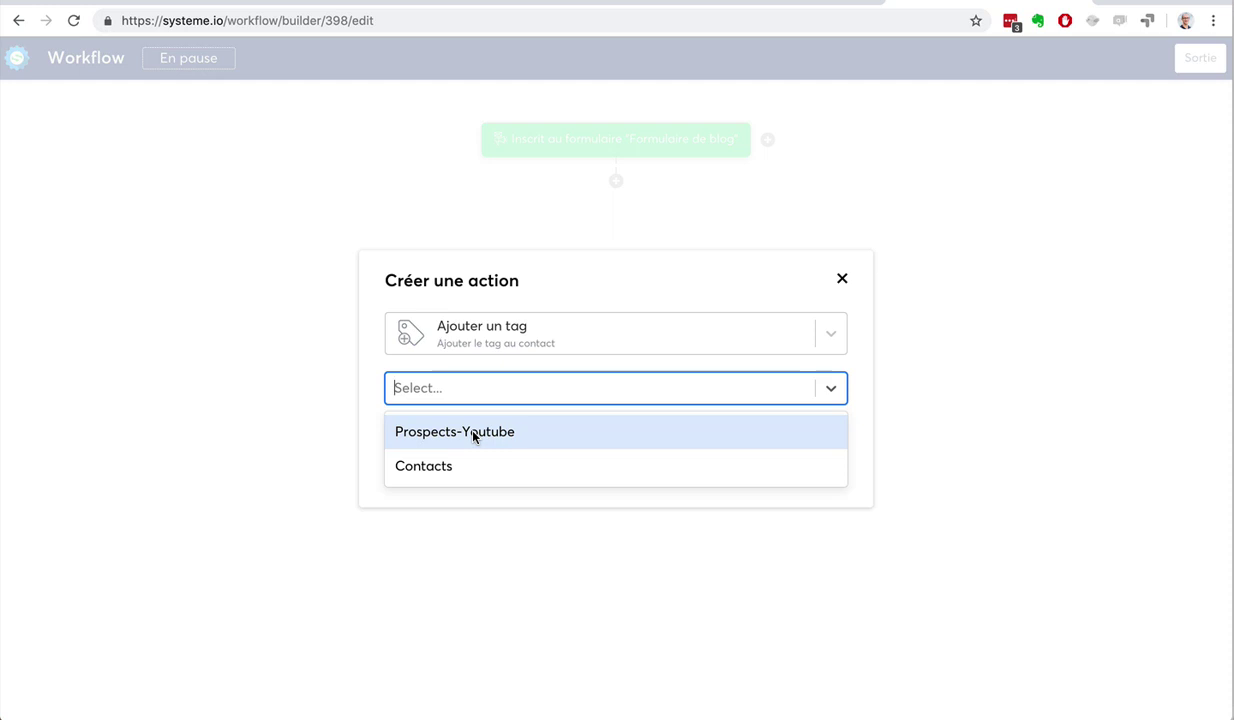
click(474, 464)
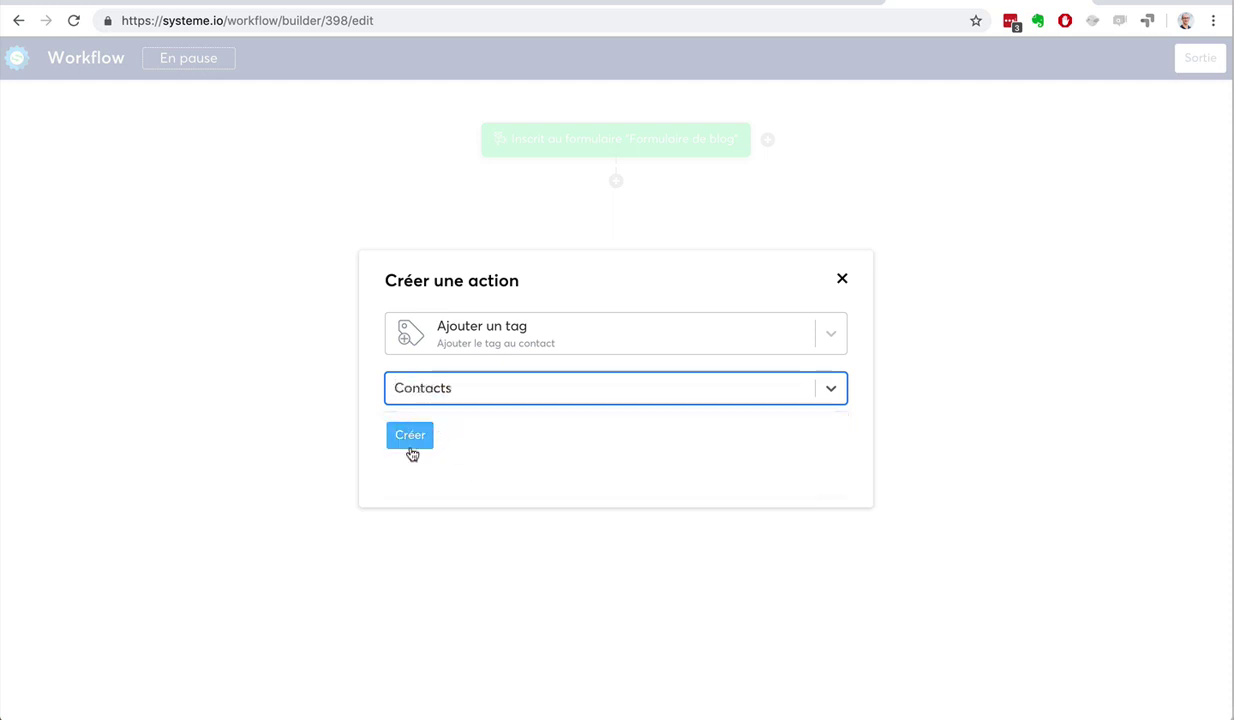
click(411, 437)
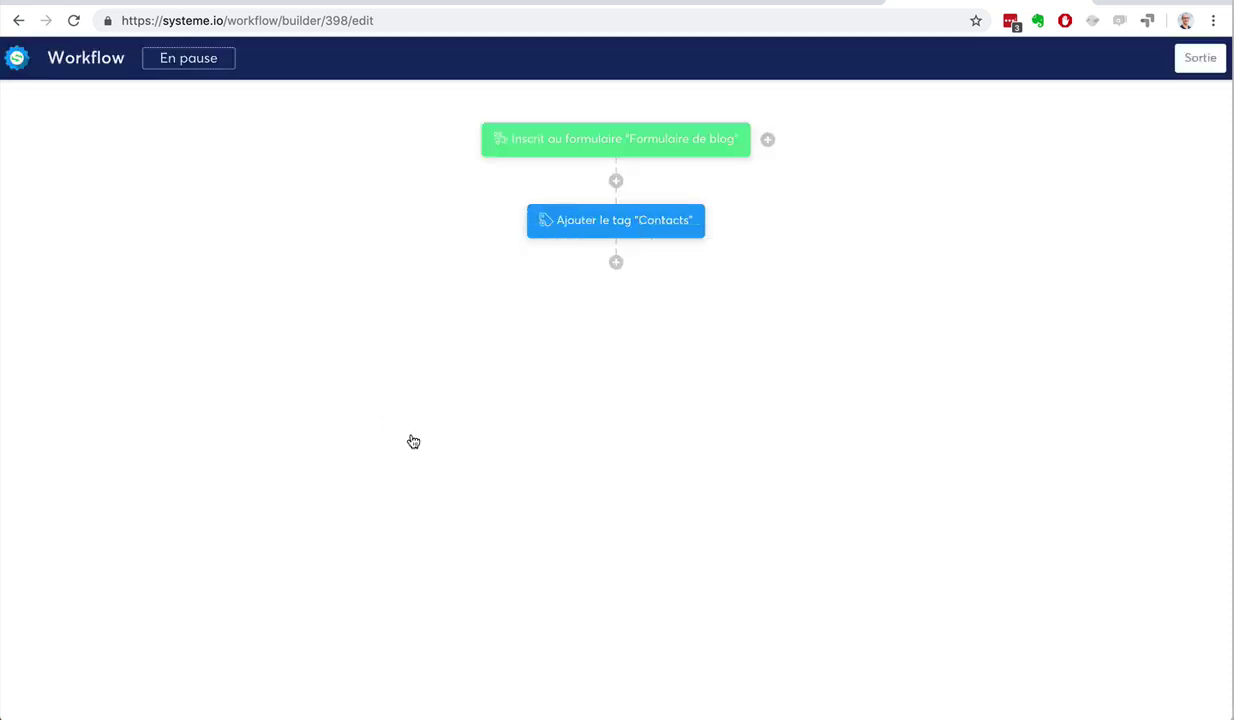
Examine the action types and the decision settings available for a new stage after the tag action
click(616, 264)
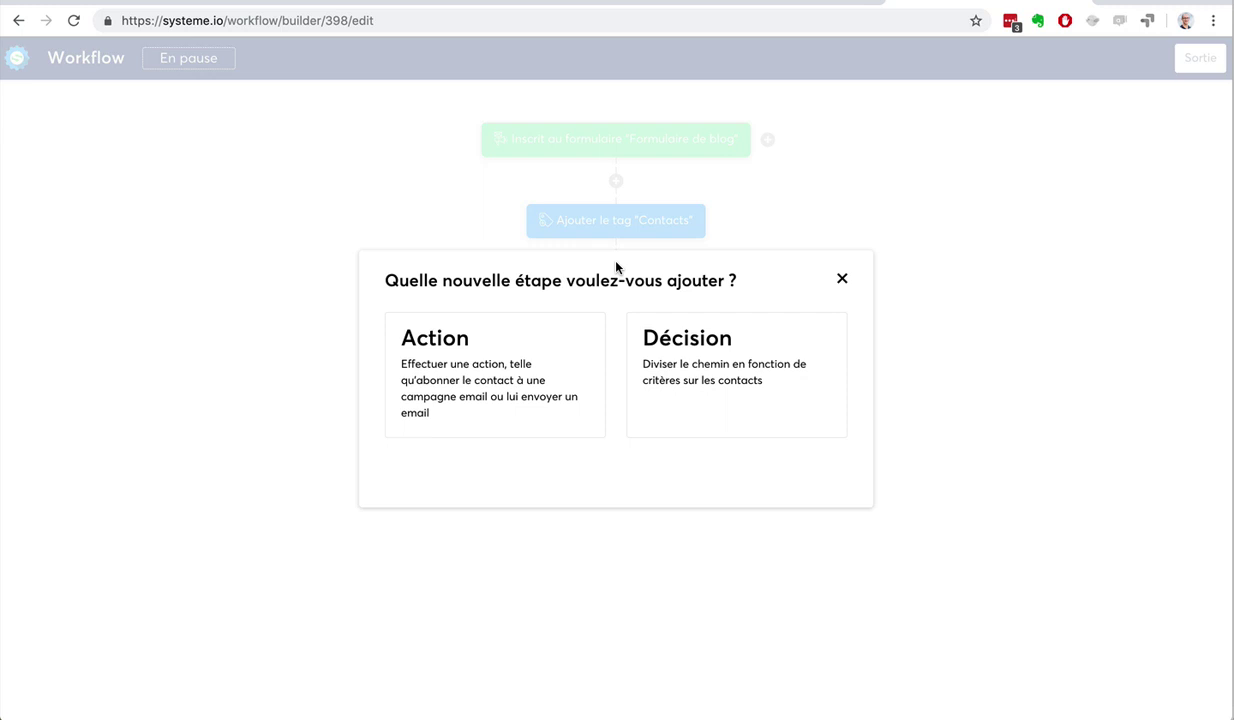
click(466, 376)
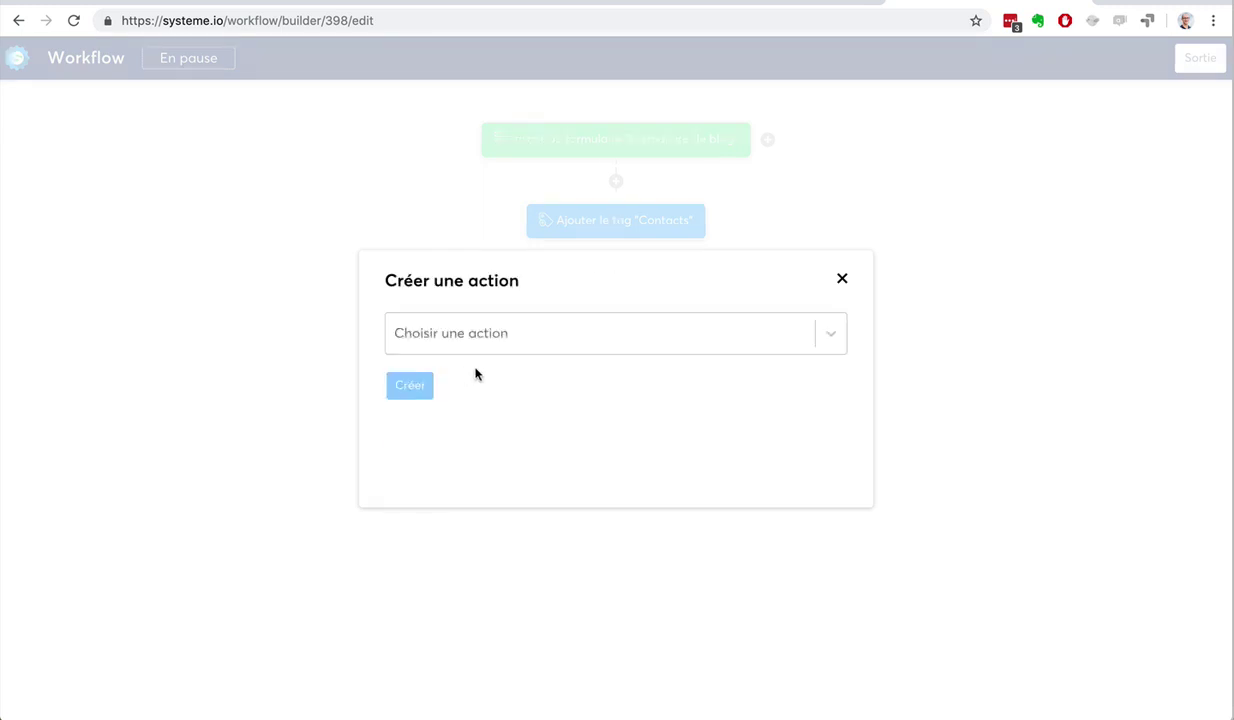
click(491, 336)
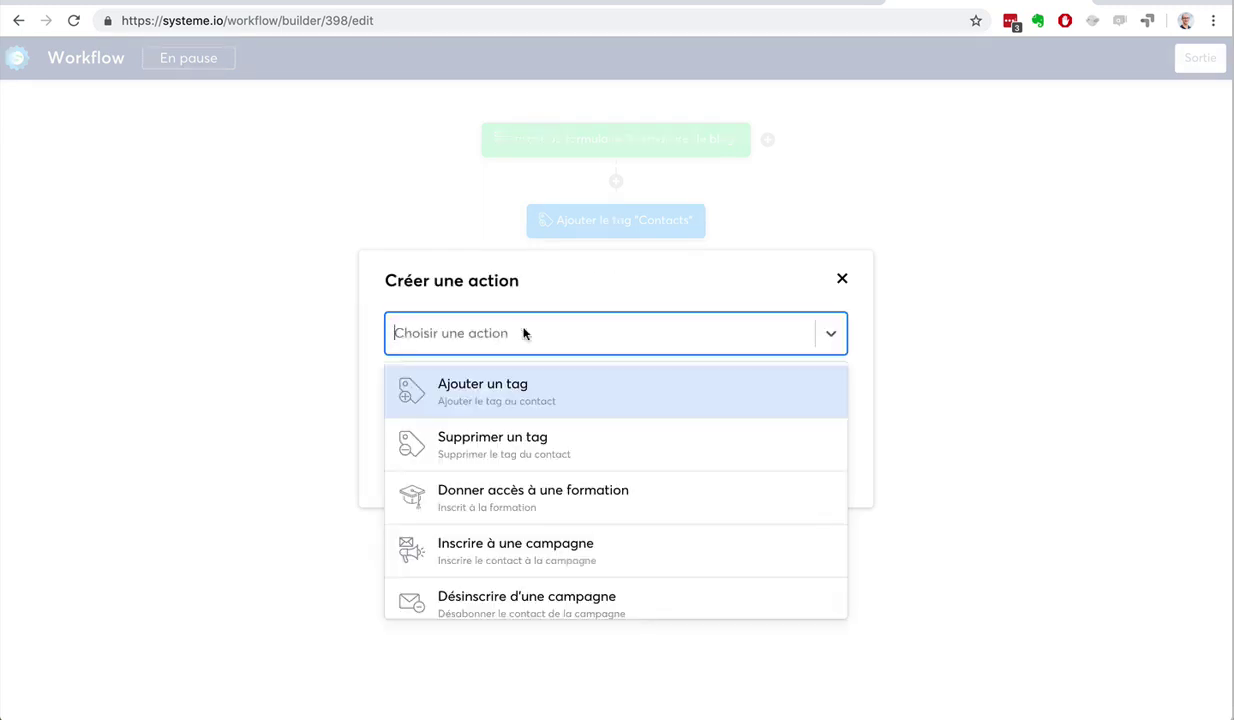
scroll(700, 441, down, 3)
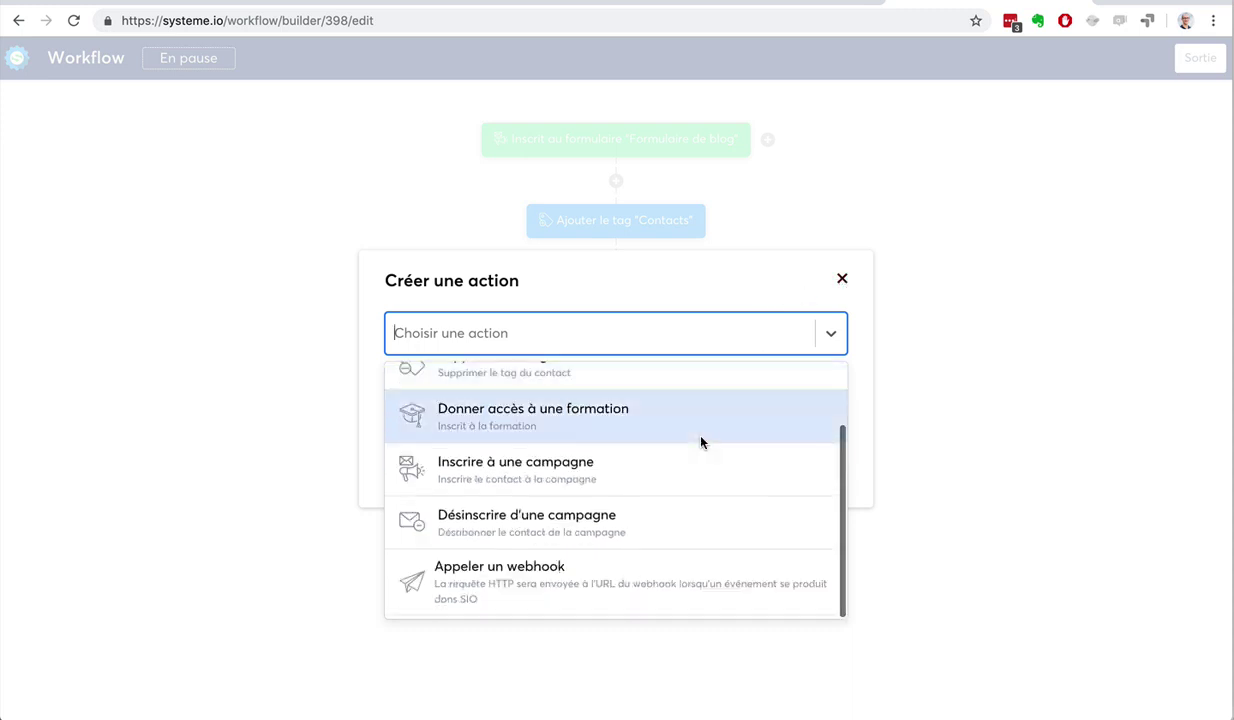
click(840, 281)
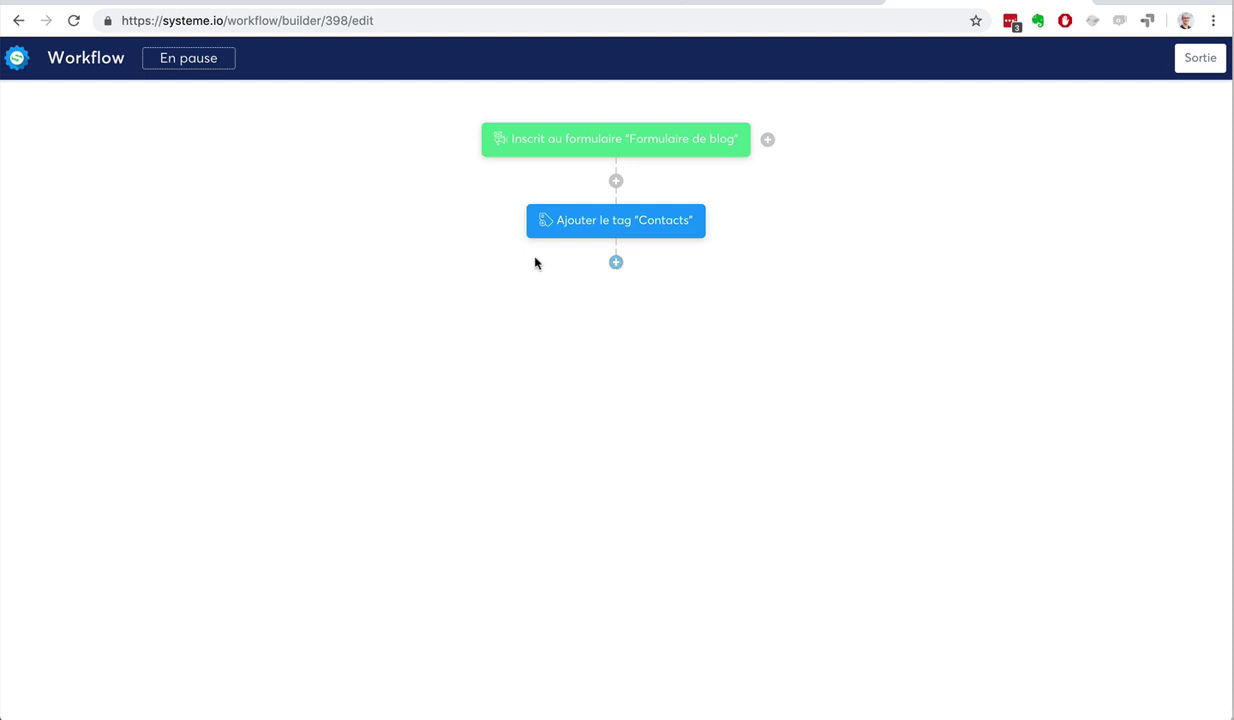
click(616, 262)
click(688, 346)
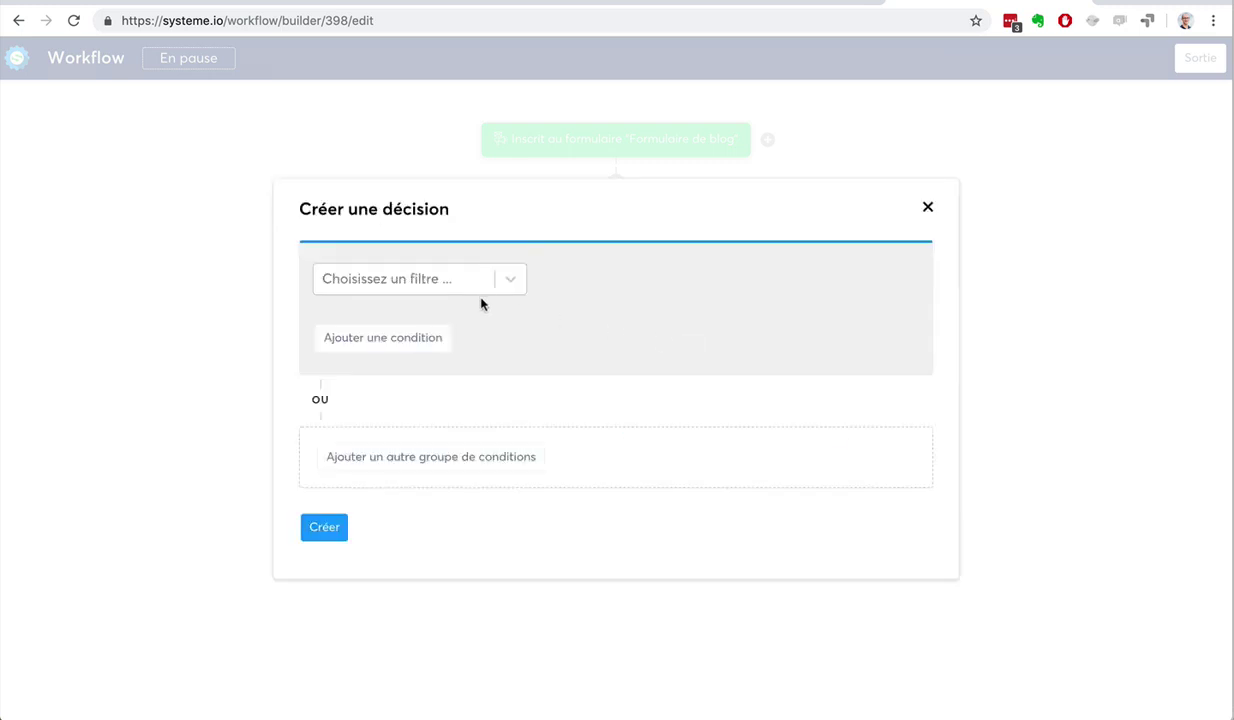
click(928, 208)
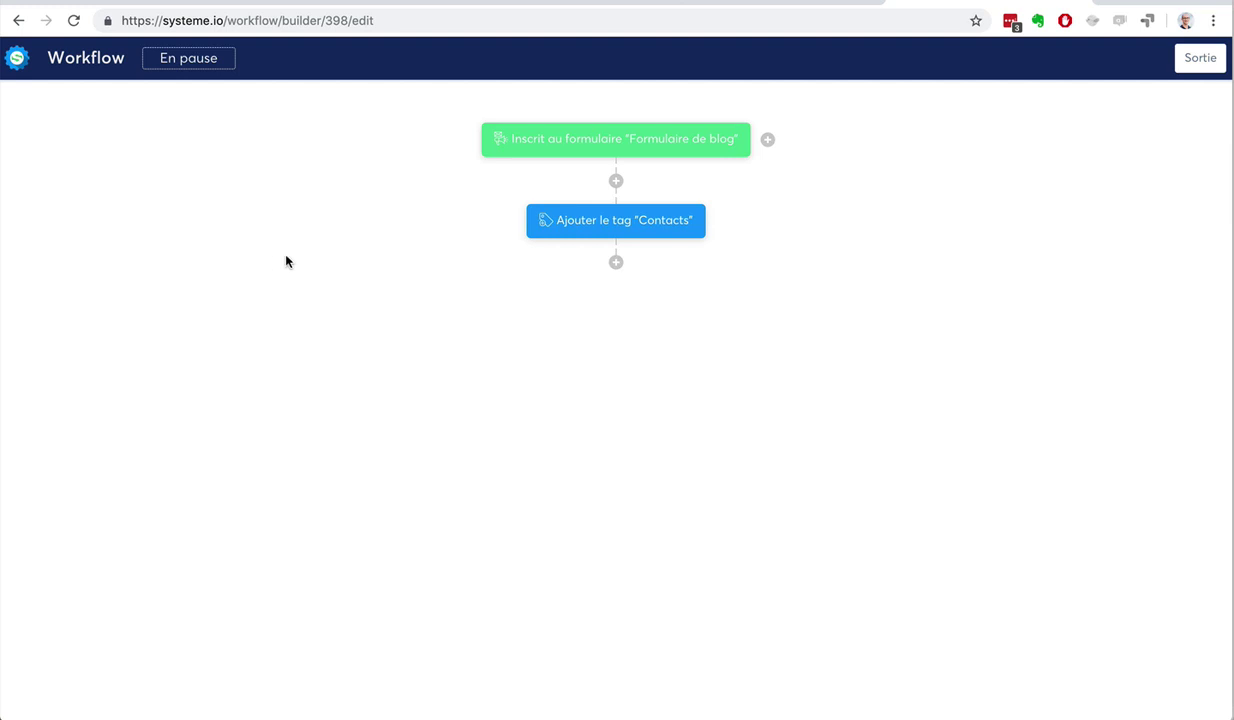
Add an Inscrire à une campagne action for the campaign "7 conseils pour ..." after the tag action
click(616, 264)
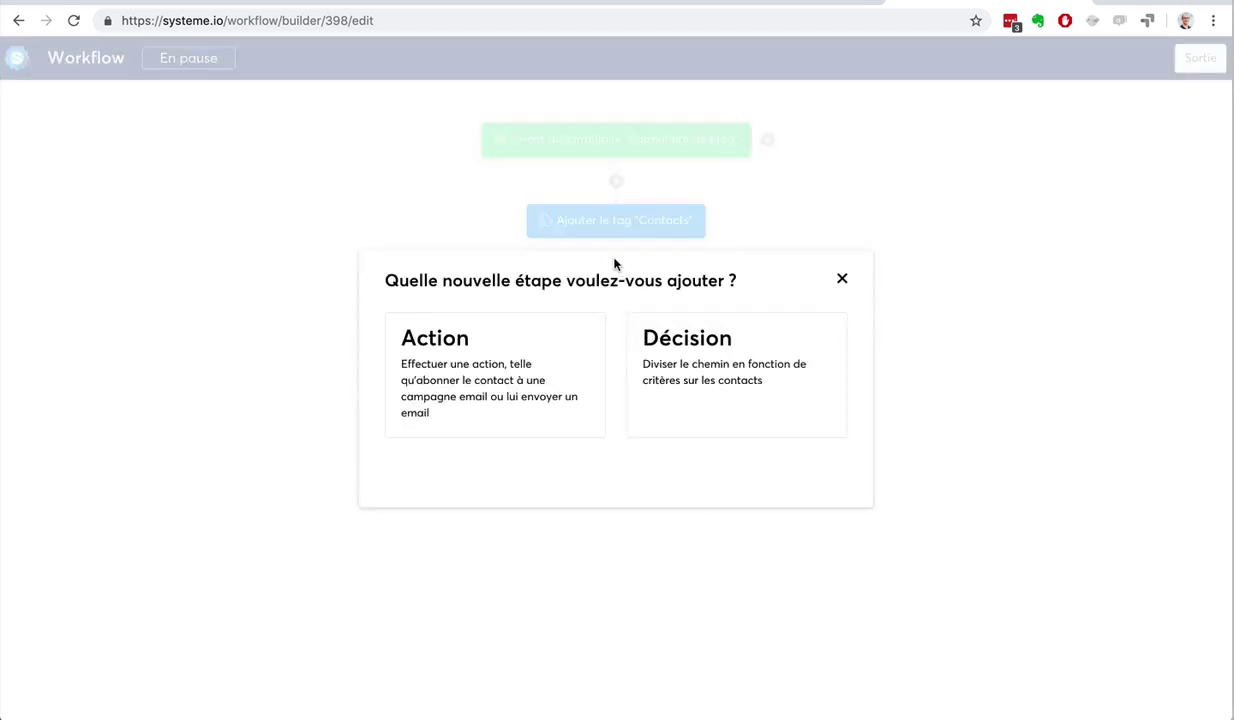
click(505, 352)
click(550, 348)
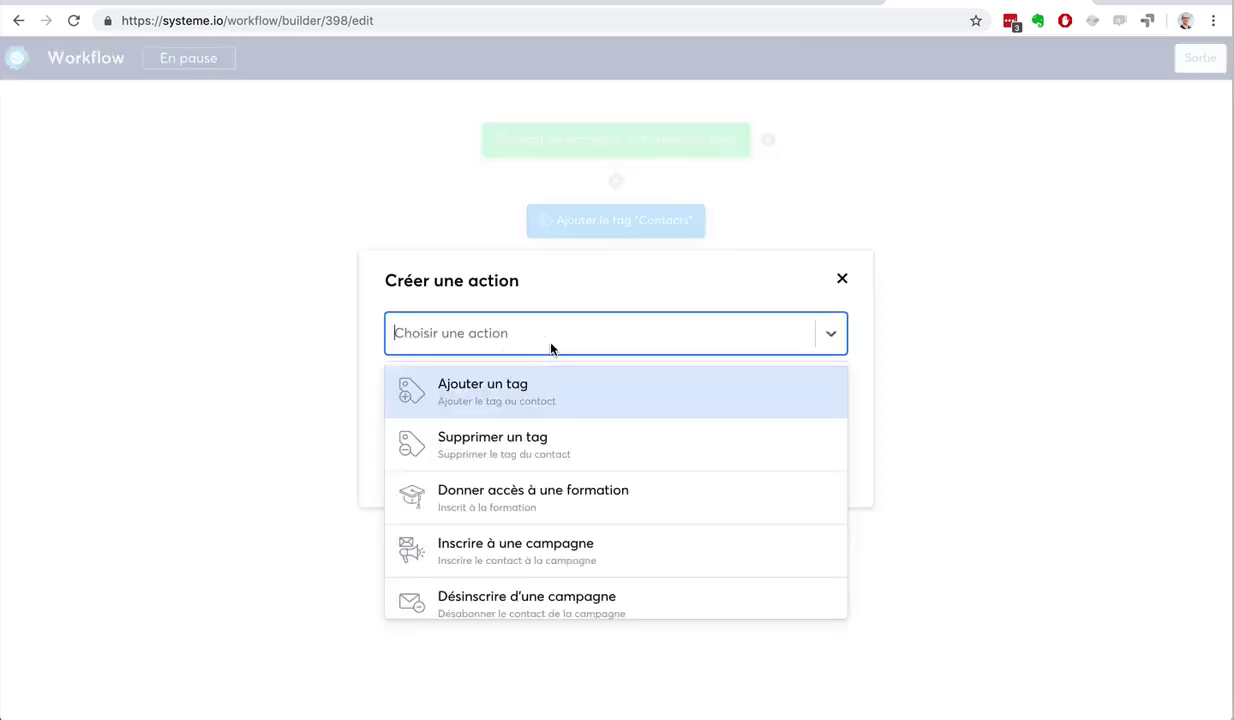
click(568, 545)
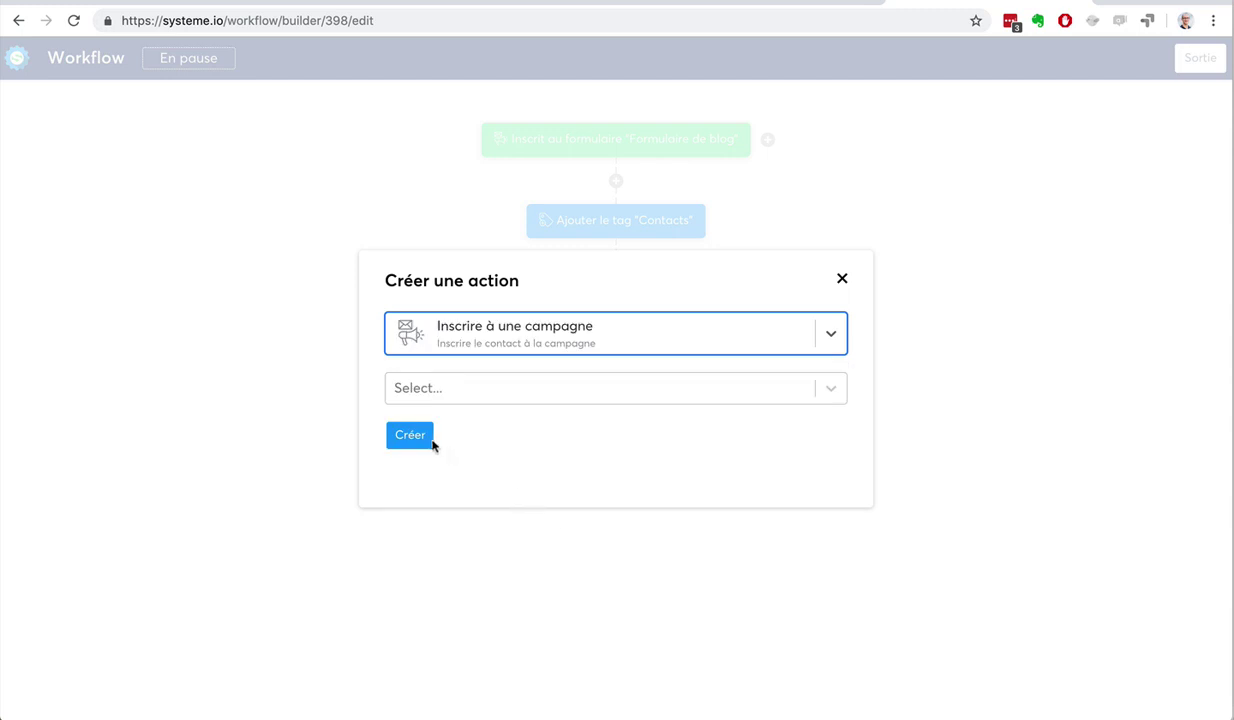
click(468, 389)
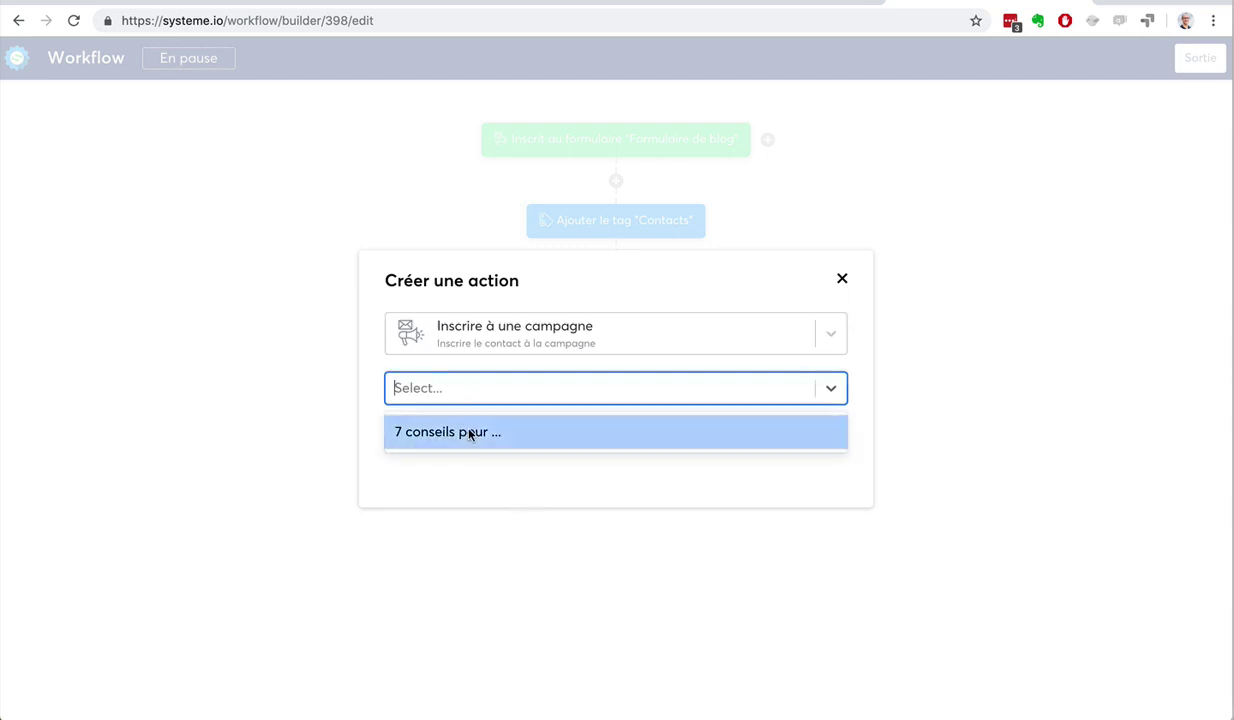
click(455, 431)
click(409, 436)
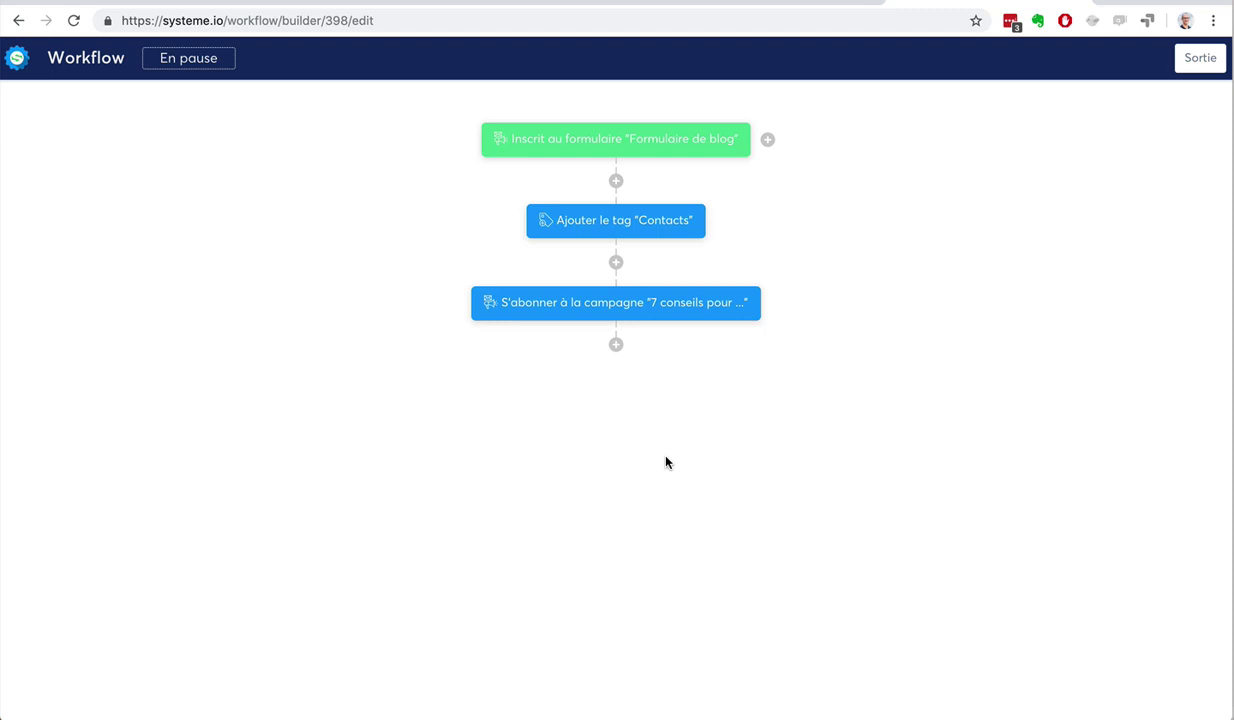
Add a decision after the campaign subscription that checks whether the contact is tagged with Prospects-Youtube (Tag, Contact tagué avec)
mouse_move(630, 304)
click(616, 346)
click(667, 358)
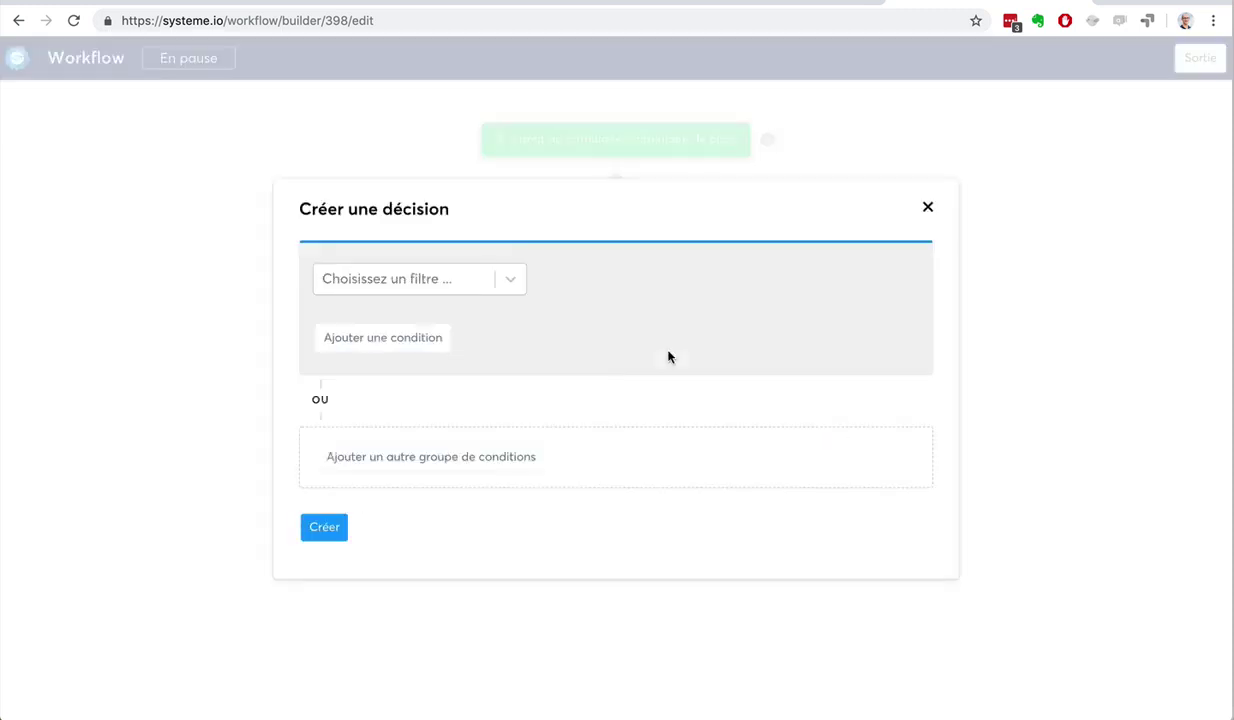
click(499, 287)
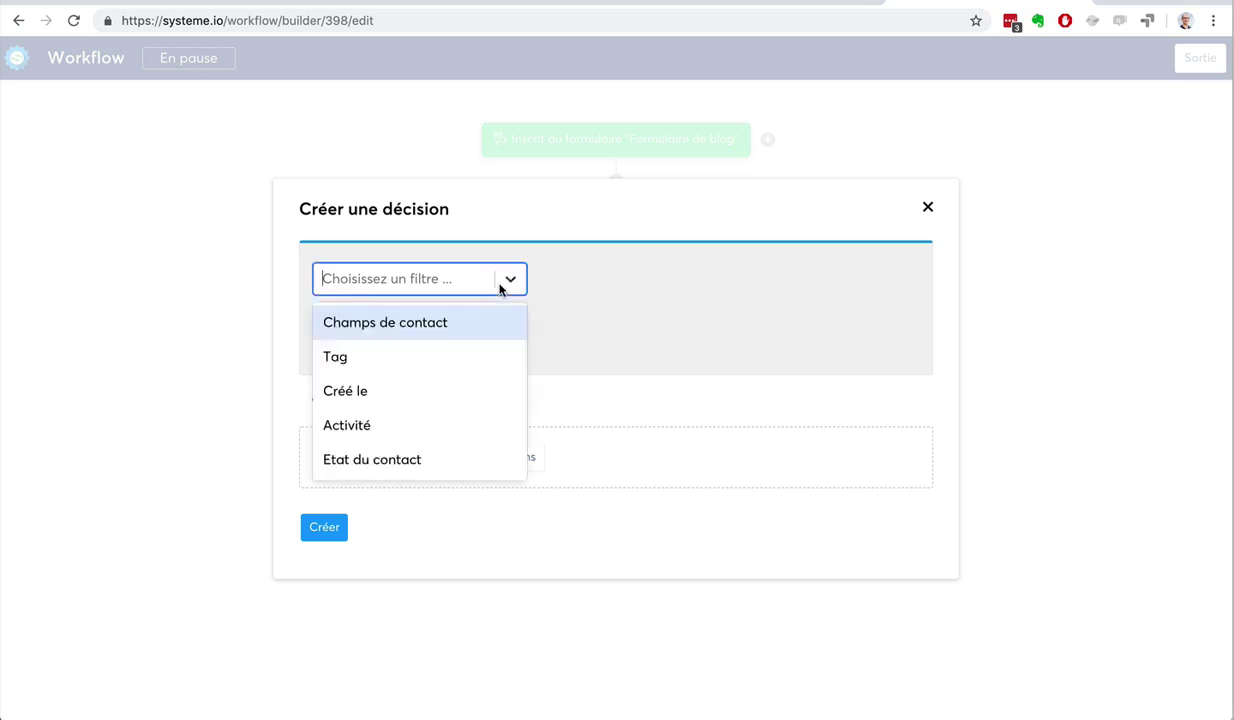
click(443, 355)
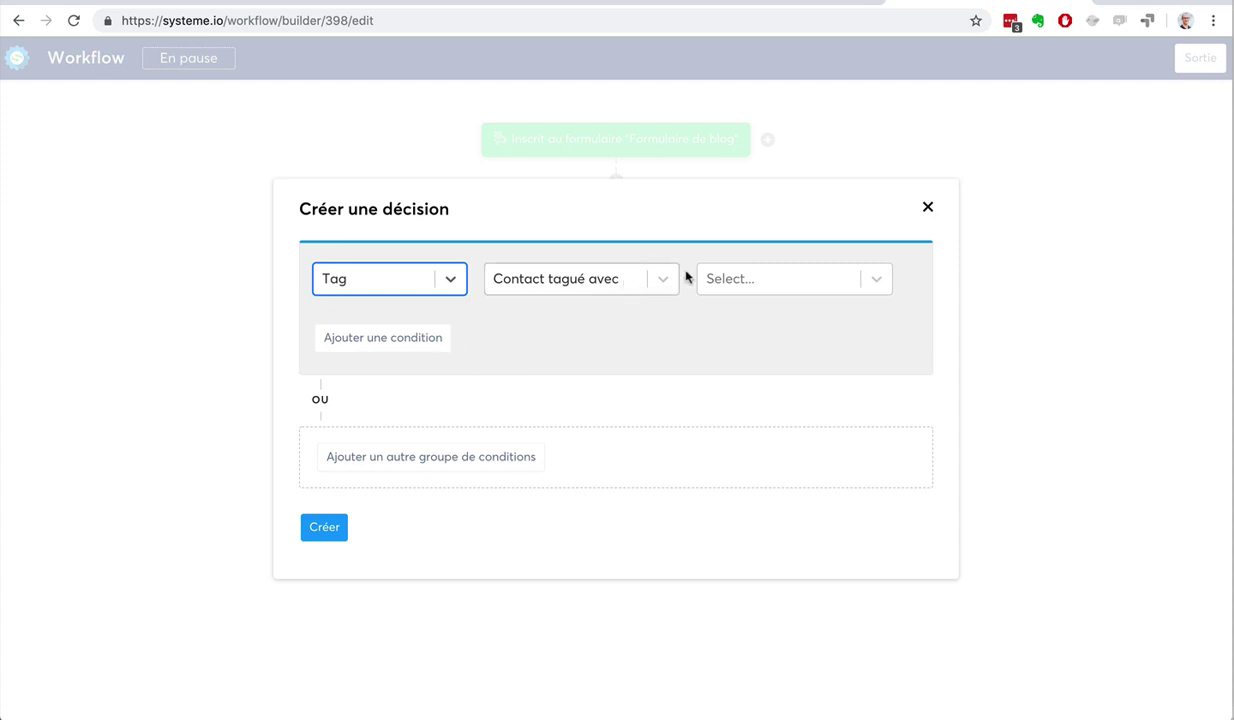
click(730, 277)
click(748, 326)
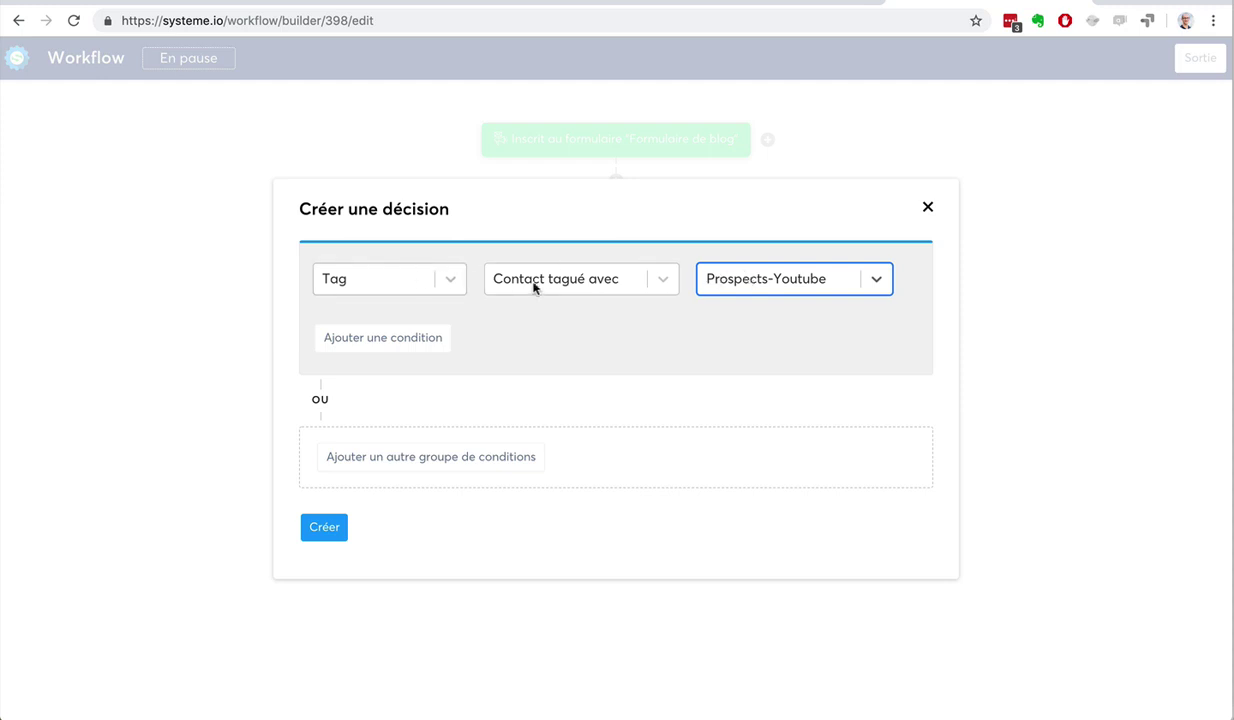
click(392, 280)
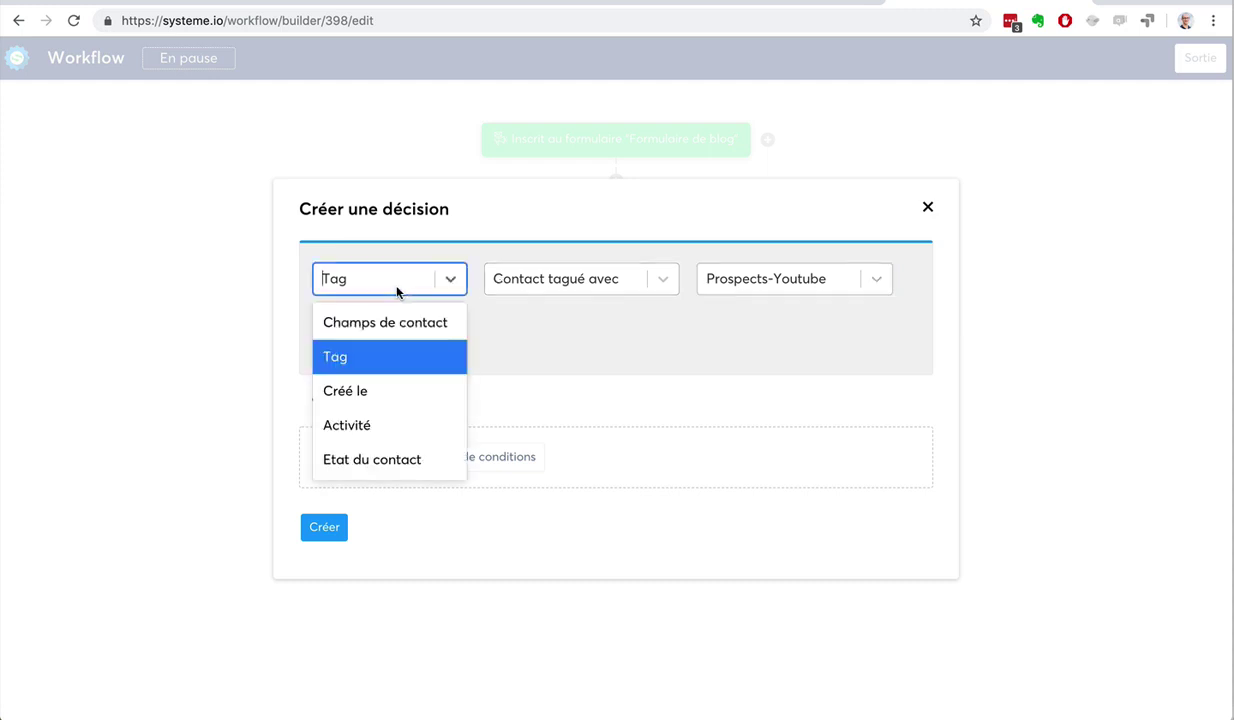
click(515, 372)
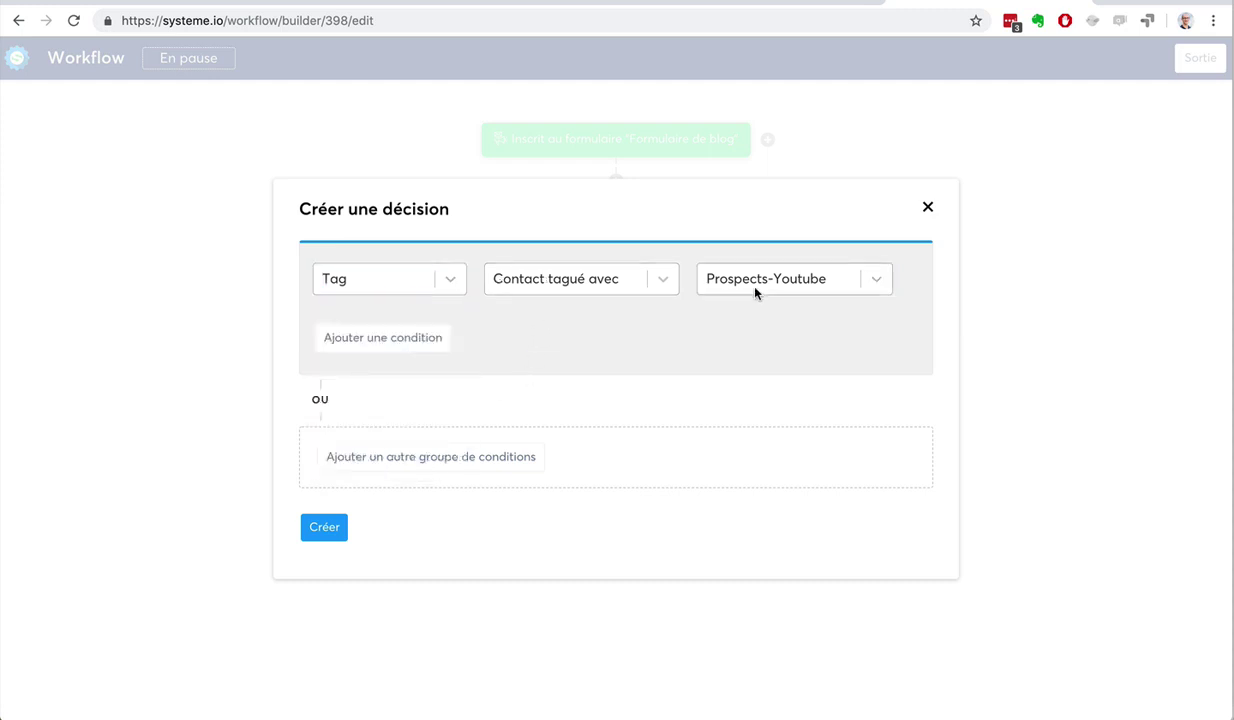
scroll(482, 438, down, 1)
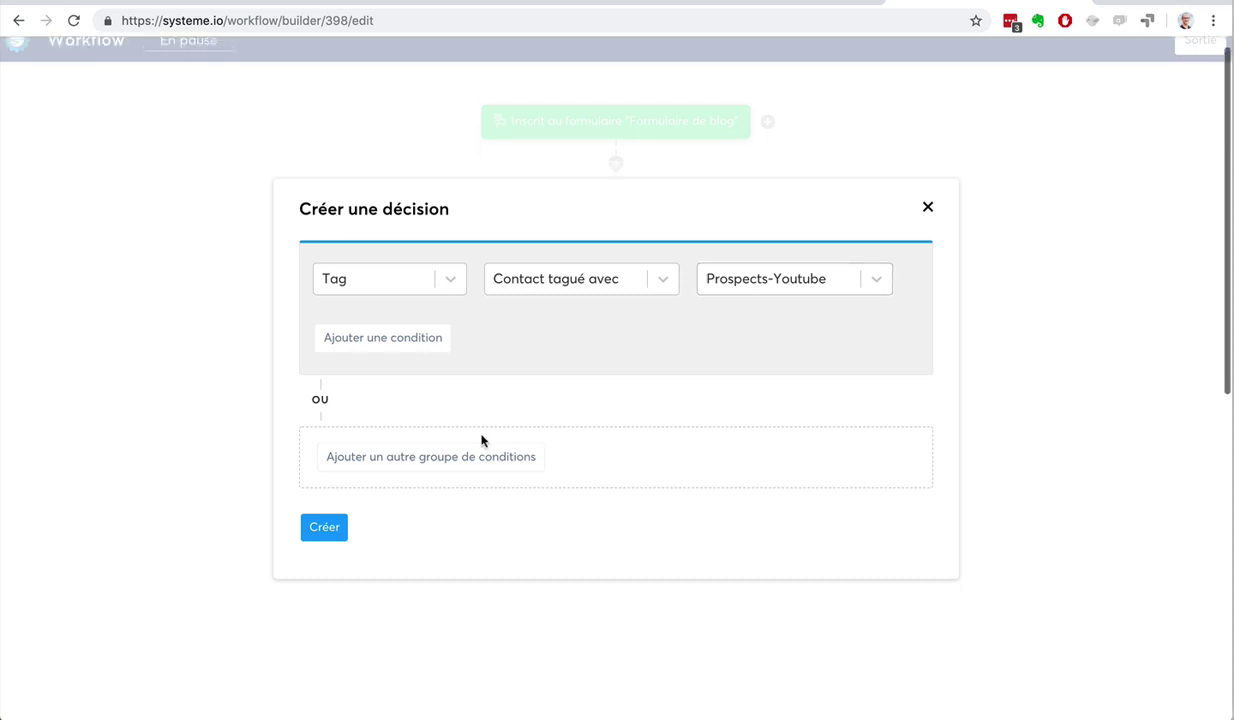
click(325, 528)
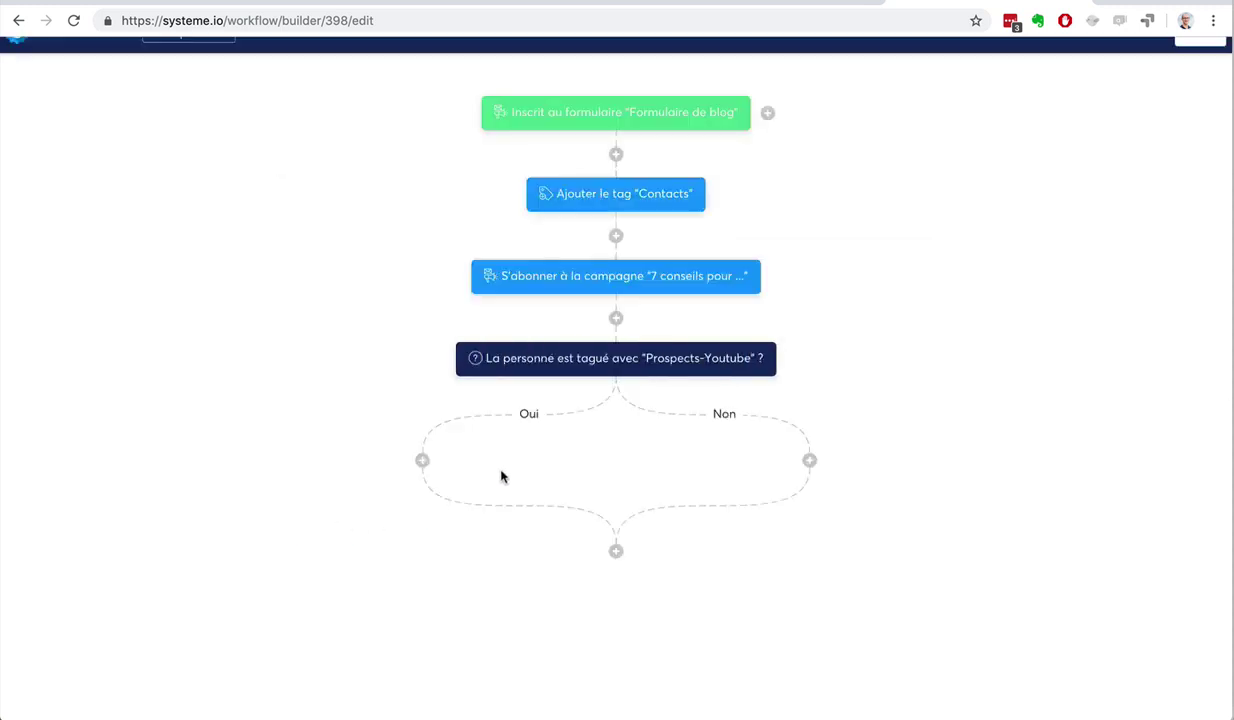
Add a Désinscrire d'une campagne action for the campaign "7 conseils pour ..." on the decision's Oui branch
click(422, 461)
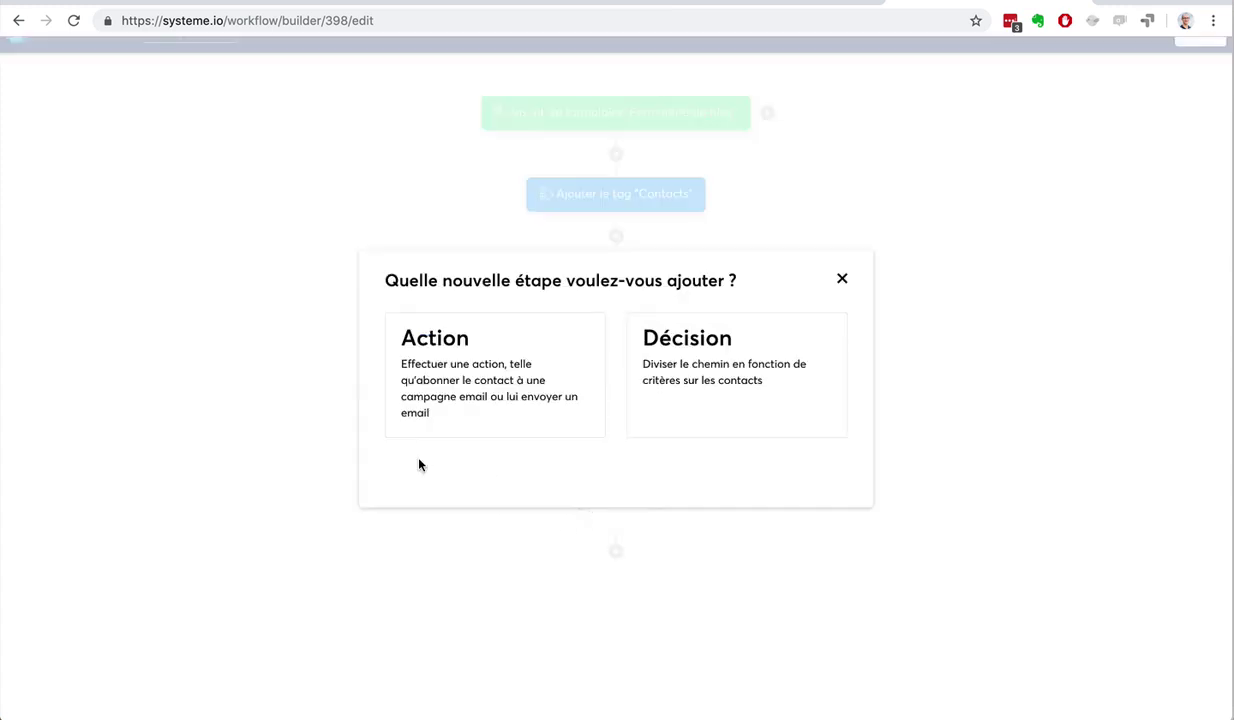
click(474, 402)
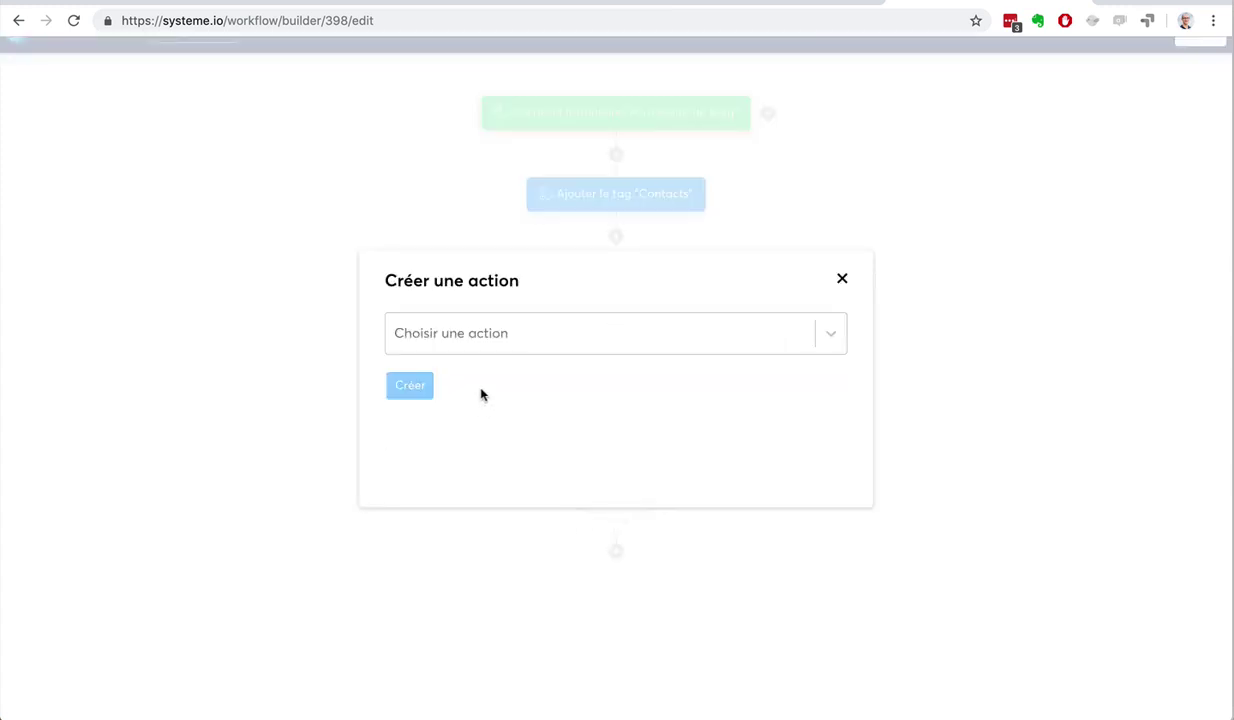
click(543, 333)
scroll(567, 478, down, 2)
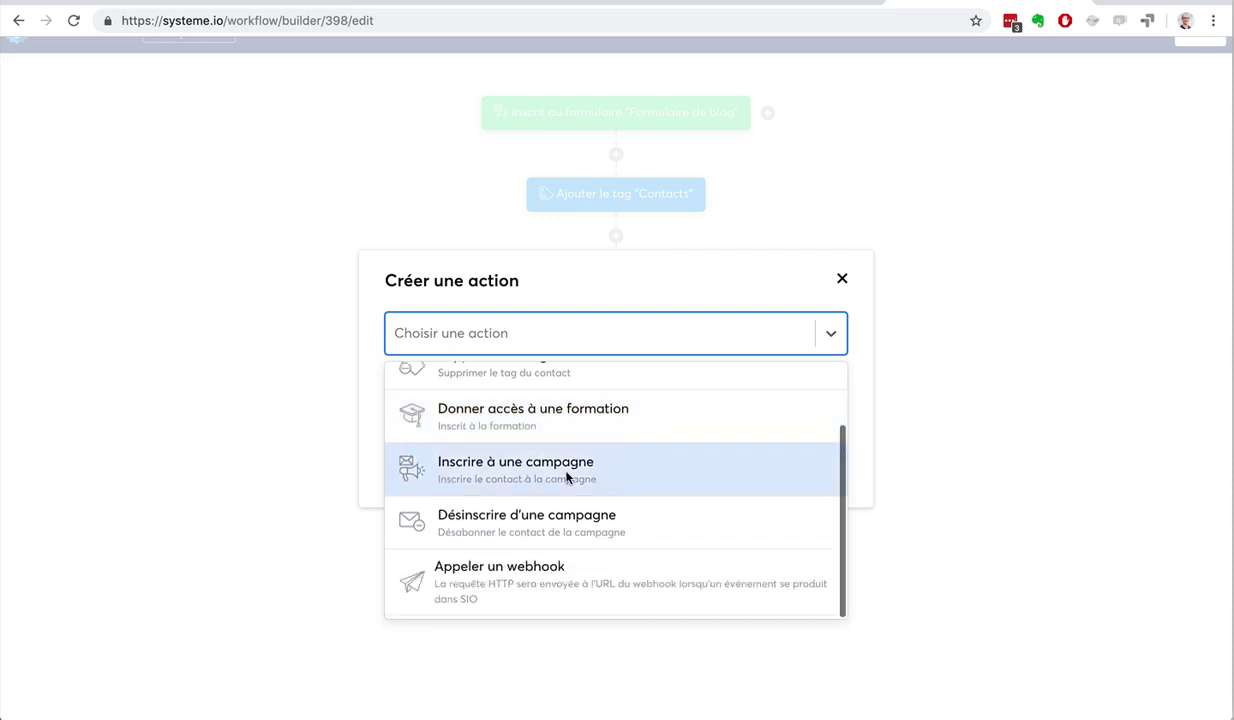
click(563, 530)
click(520, 388)
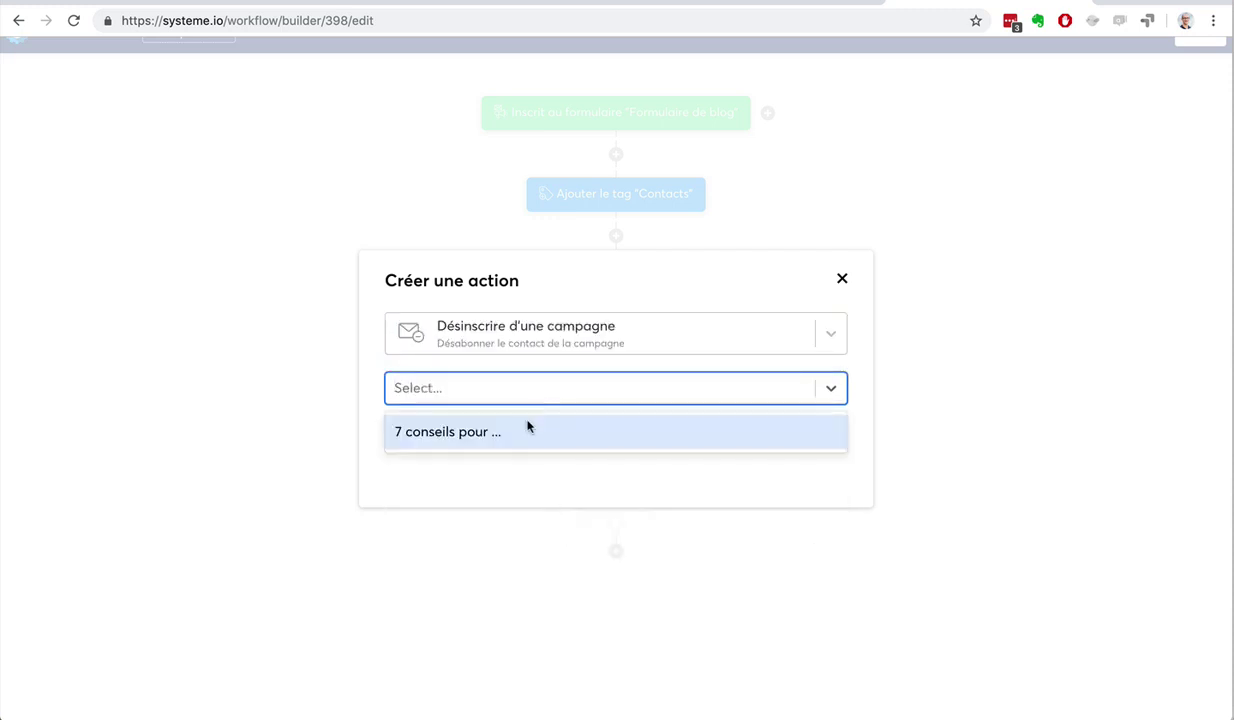
click(521, 431)
click(409, 433)
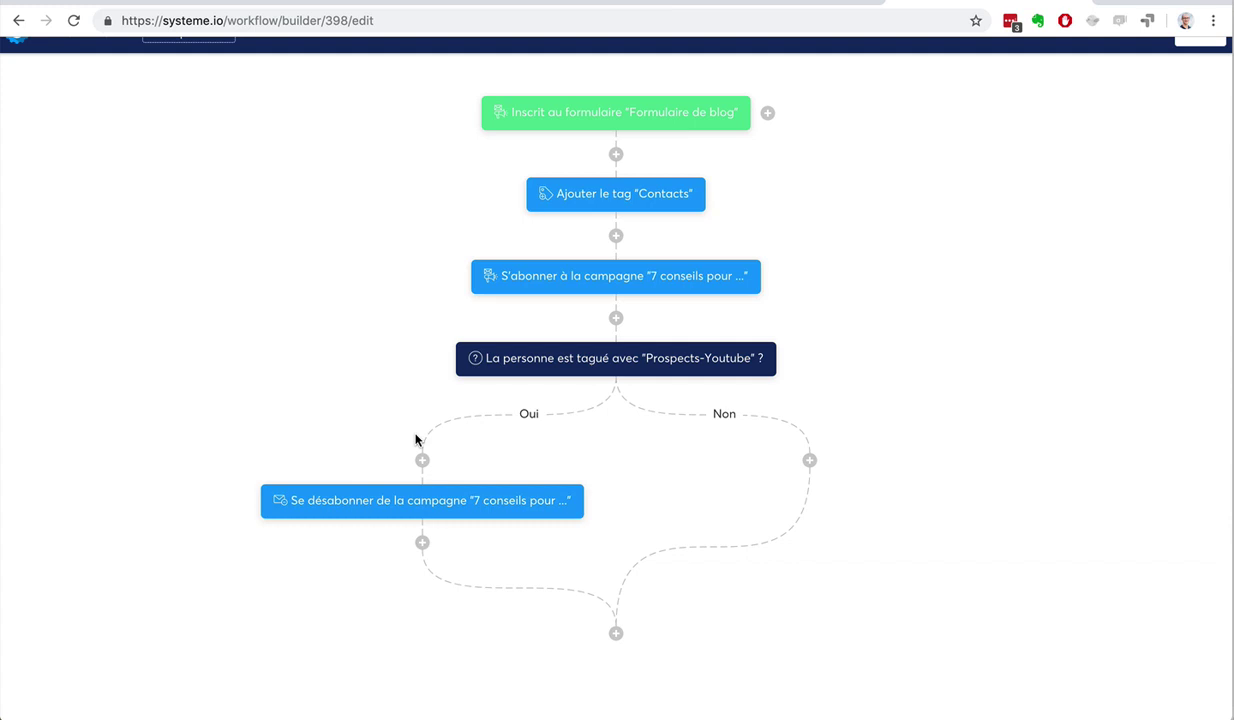
scroll(872, 376, up, 1)
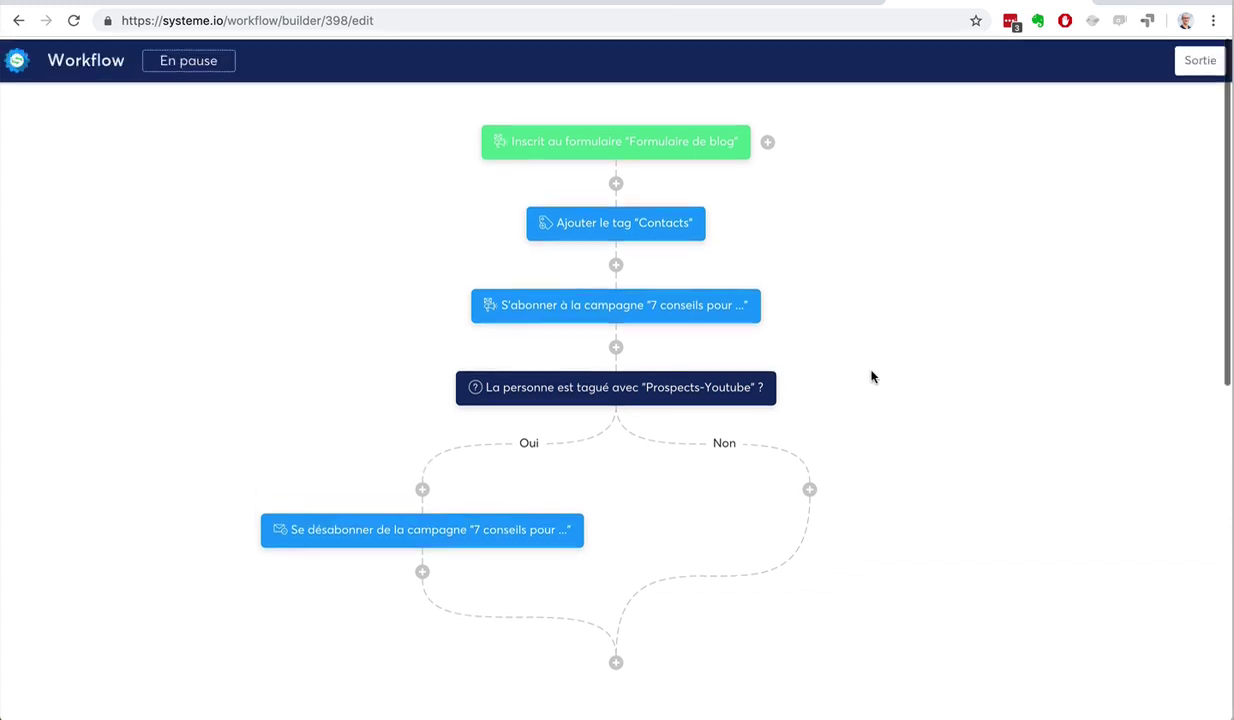